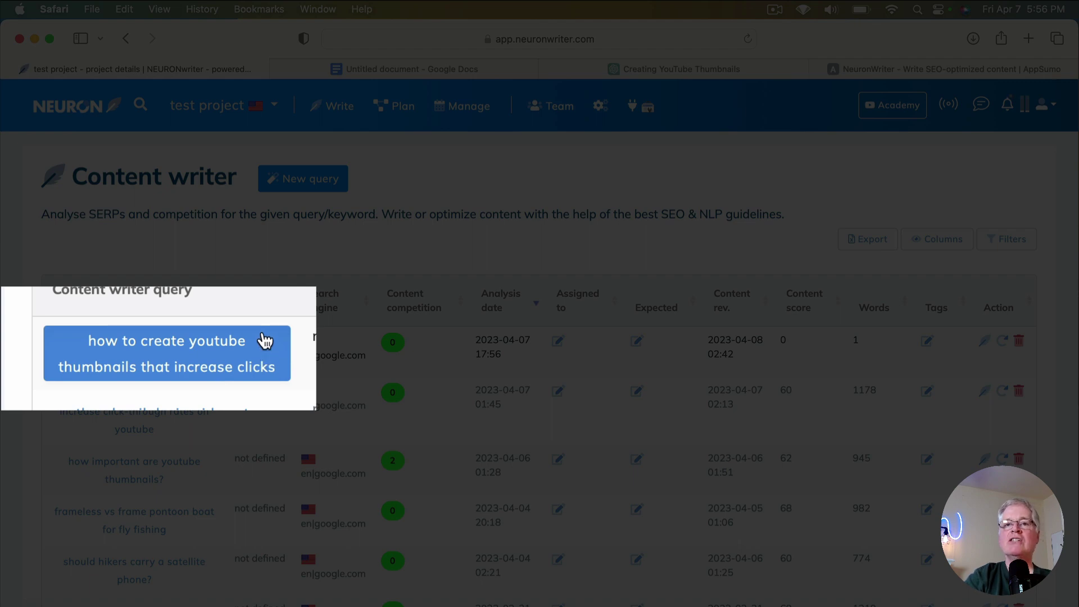
left_click(197, 342)
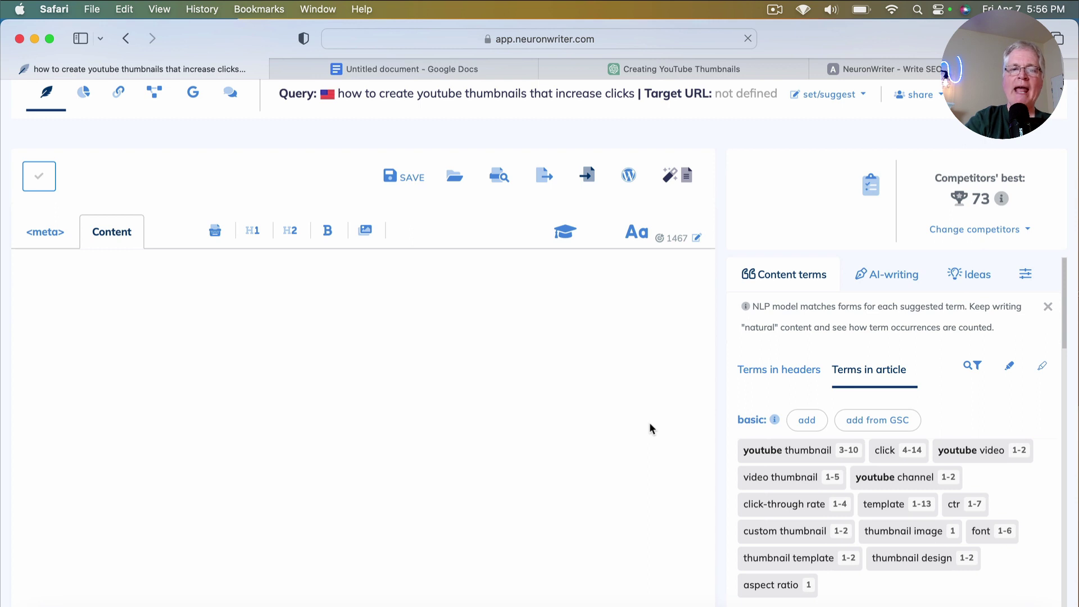
scroll(649, 423, "up", 3)
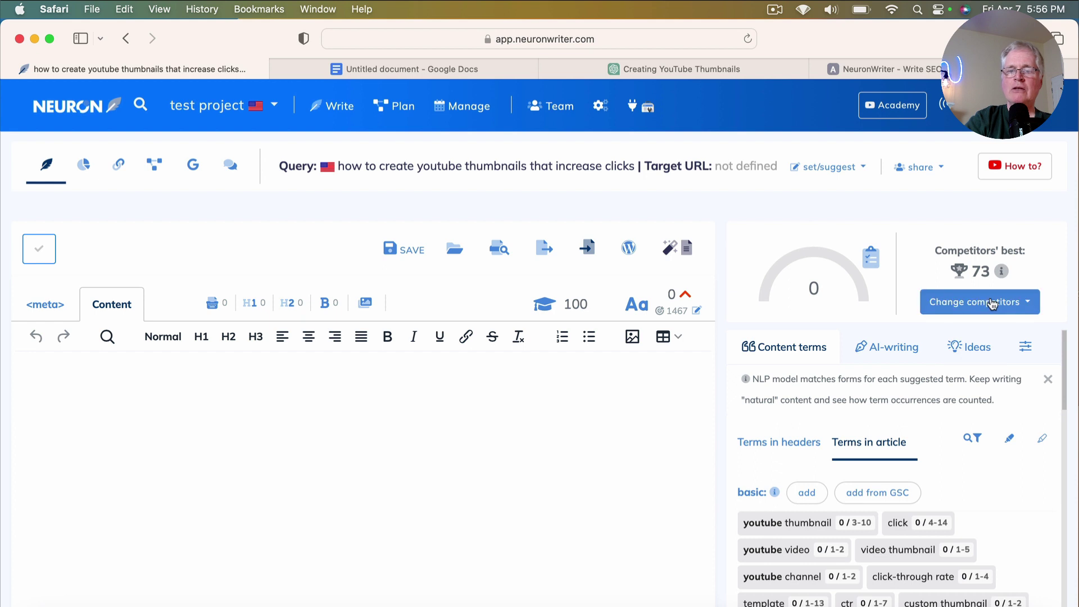
scroll(912, 399, "down", 3)
scroll(912, 400, "down", 1)
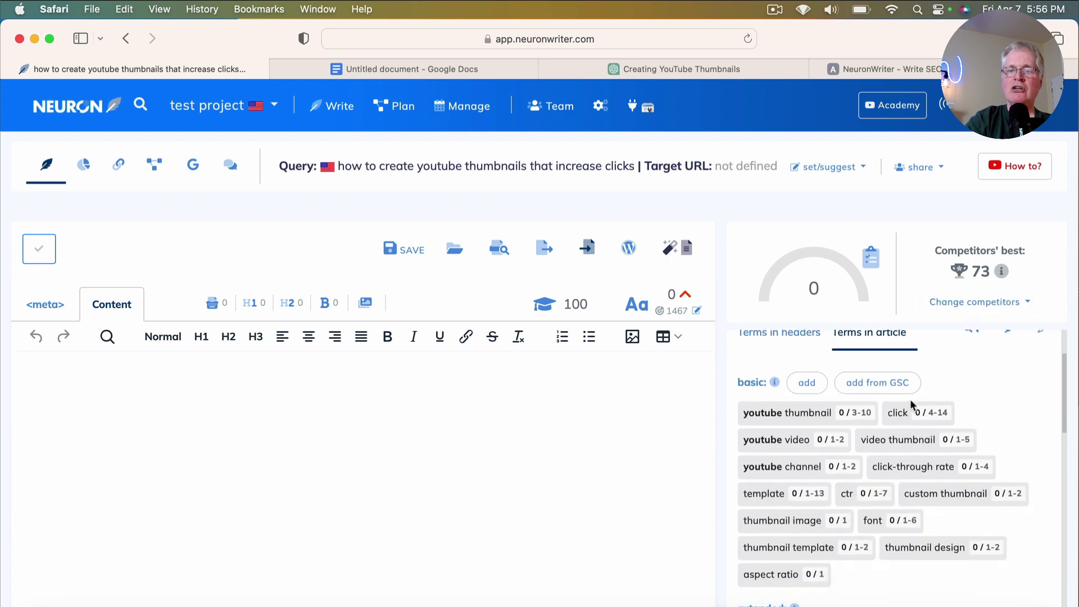
scroll(912, 403, "down", 3)
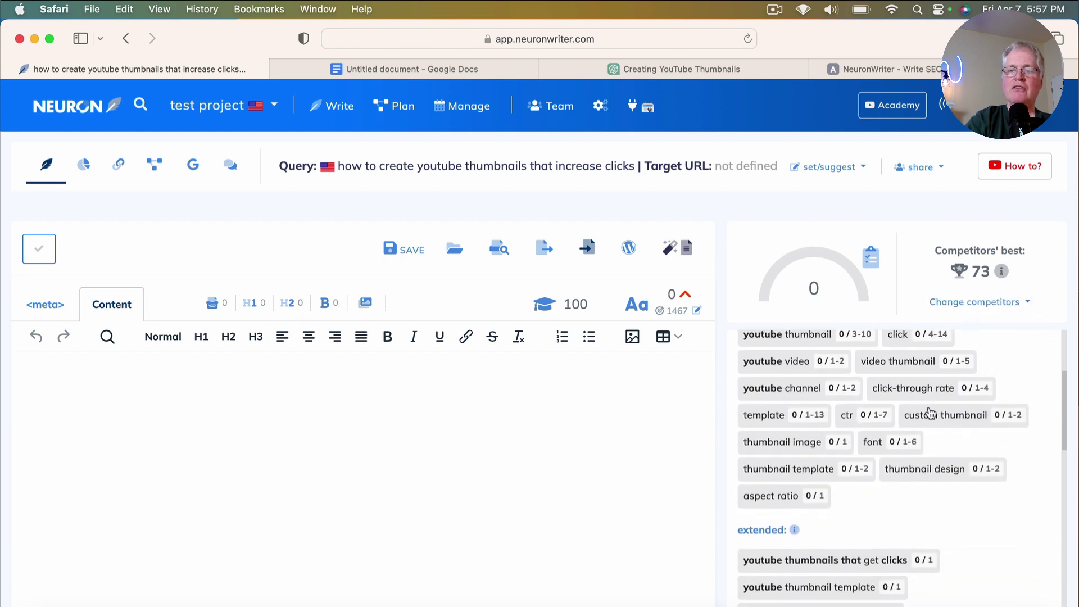
scroll(1039, 488, "down", 3)
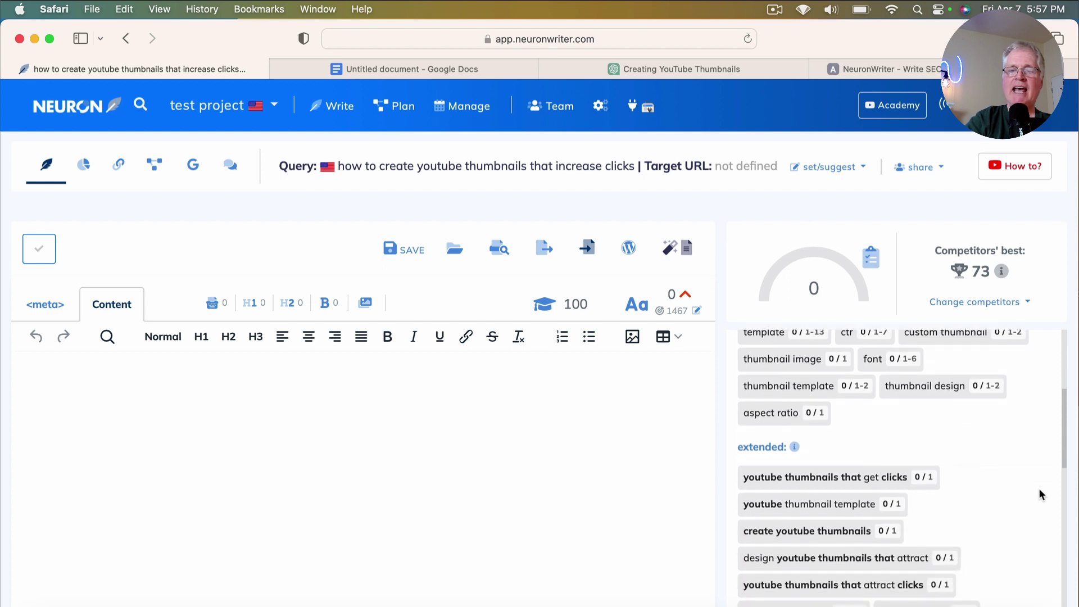
scroll(1039, 488, "down", 8)
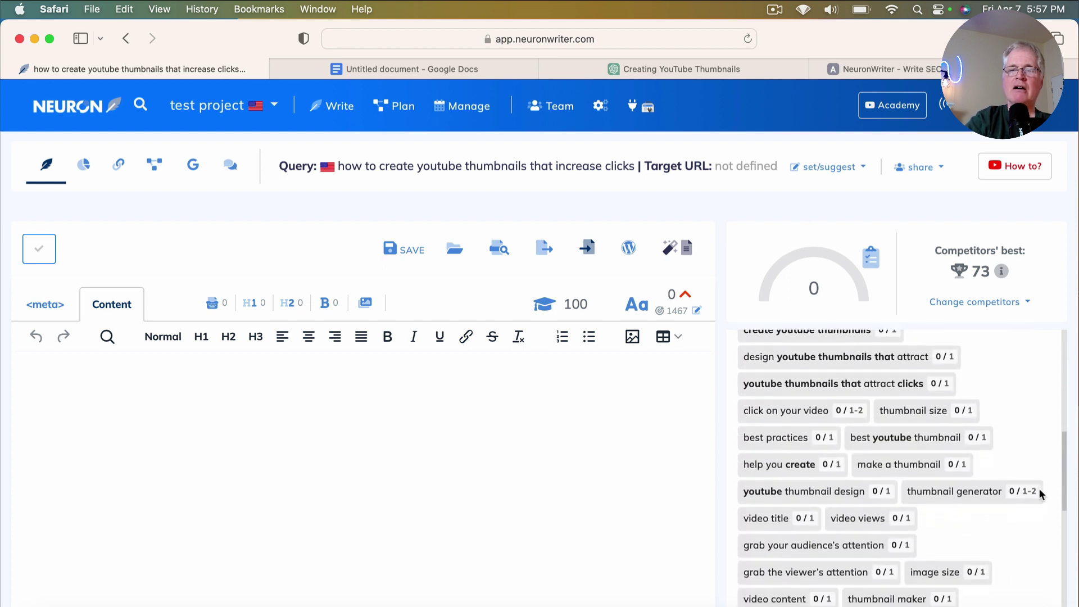
scroll(1039, 488, "up", 4)
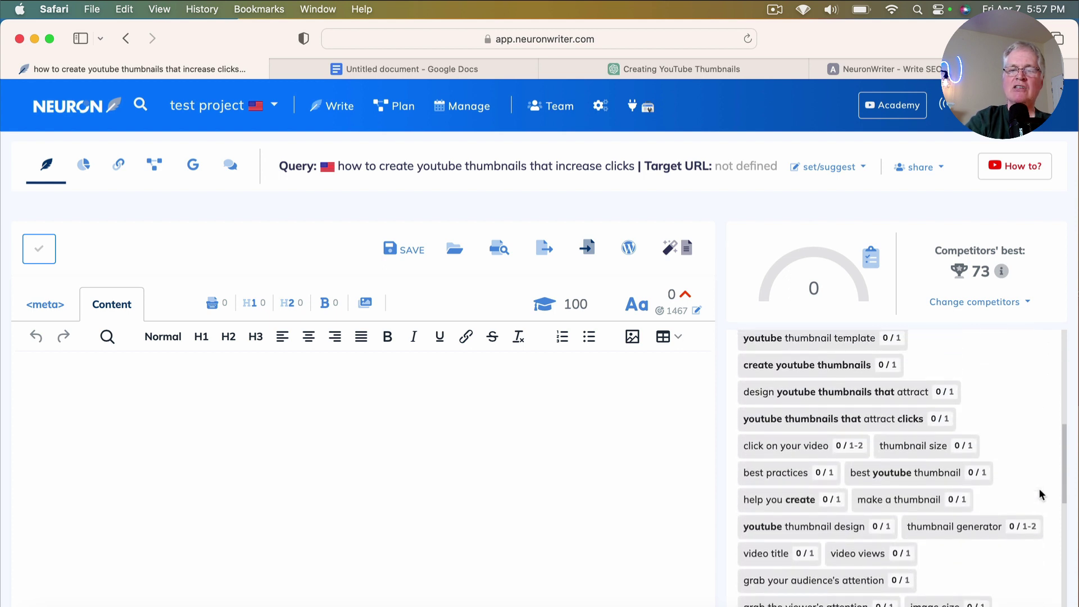
scroll(1039, 488, "up", 10)
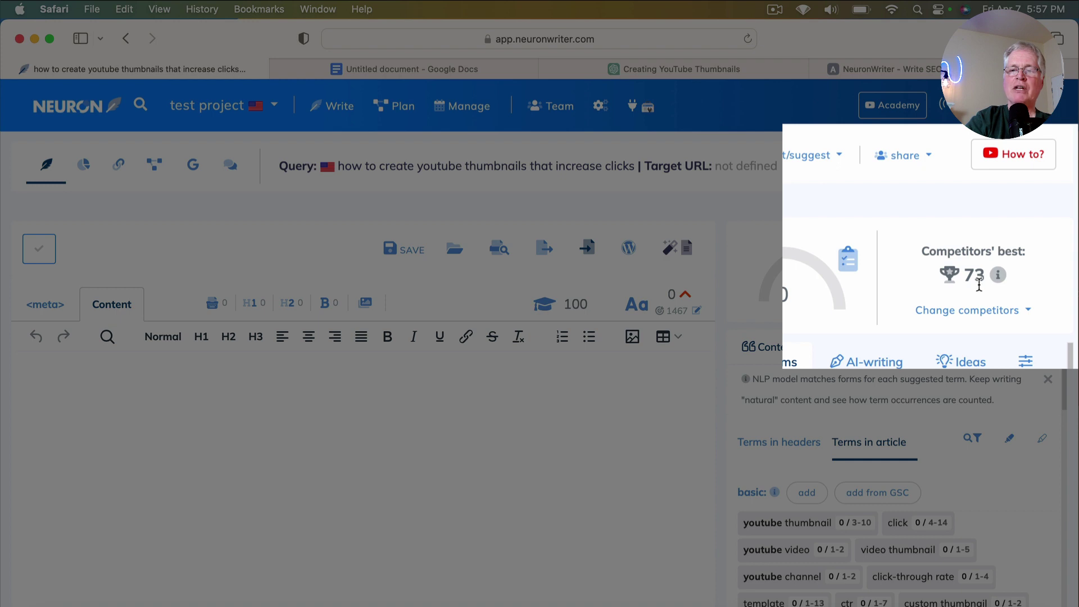
mouse_move(999, 277)
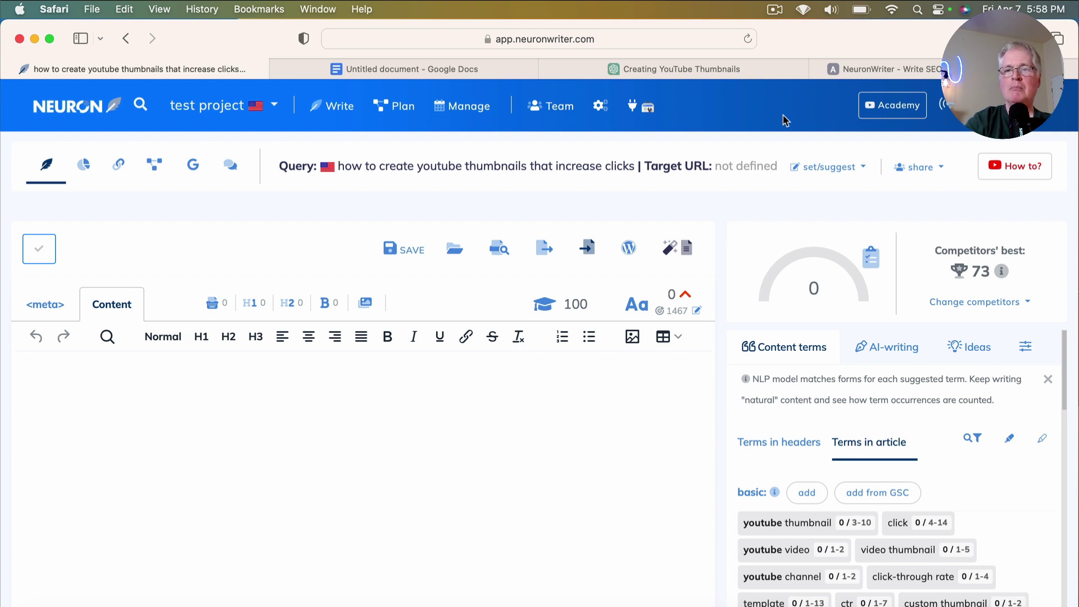
Scroll to the end of the Terms in article list and copy all visible terms to the clipboard.
scroll(750, 396, "down", 2)
scroll(750, 397, "down", 5)
scroll(751, 396, "up", 3)
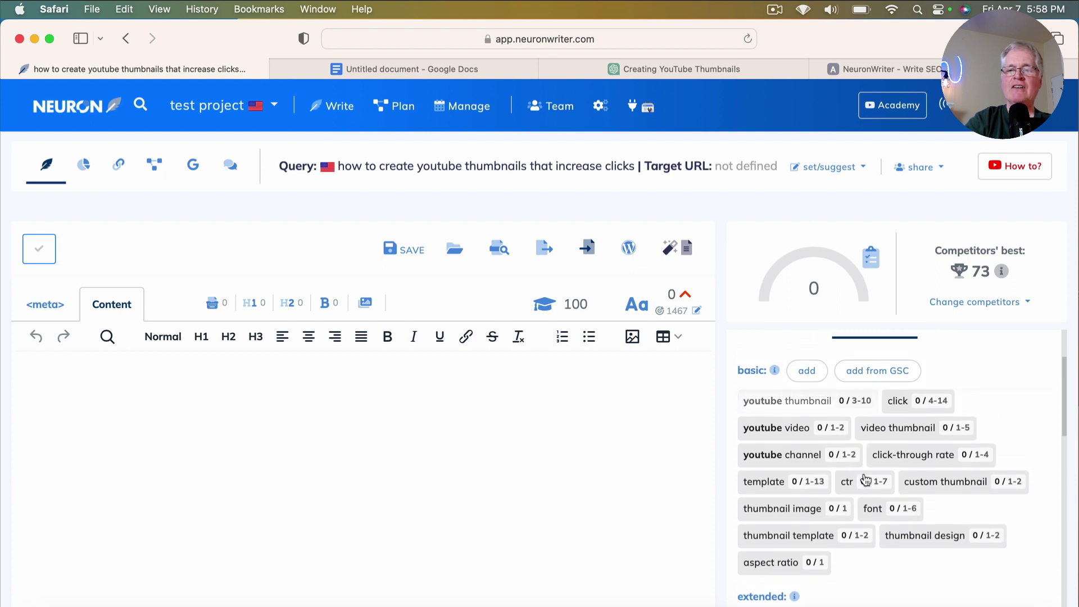
scroll(875, 482, "down", 5)
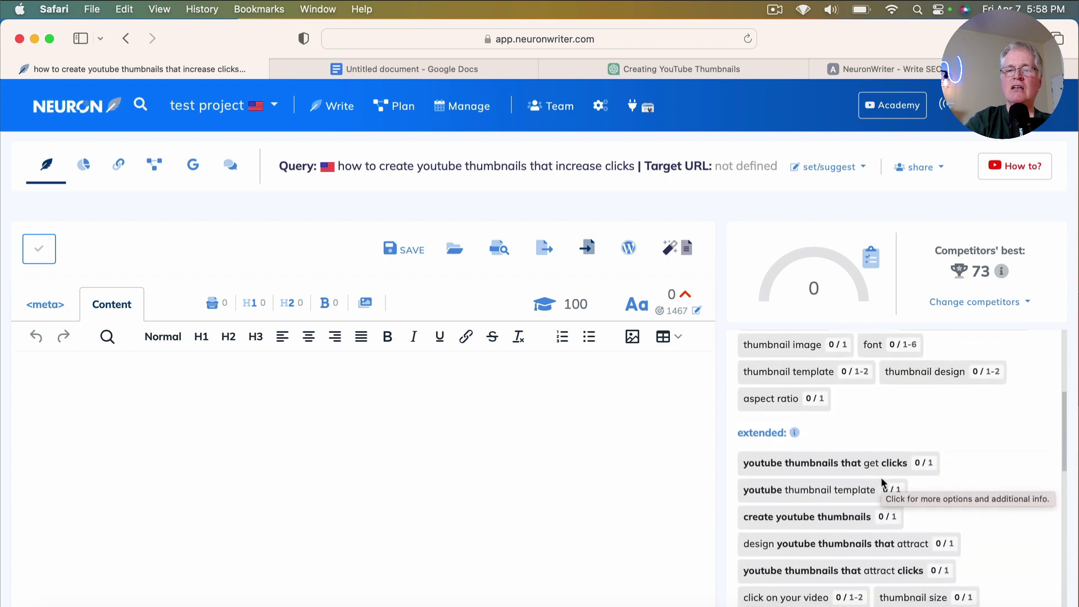
scroll(883, 482, "down", 10)
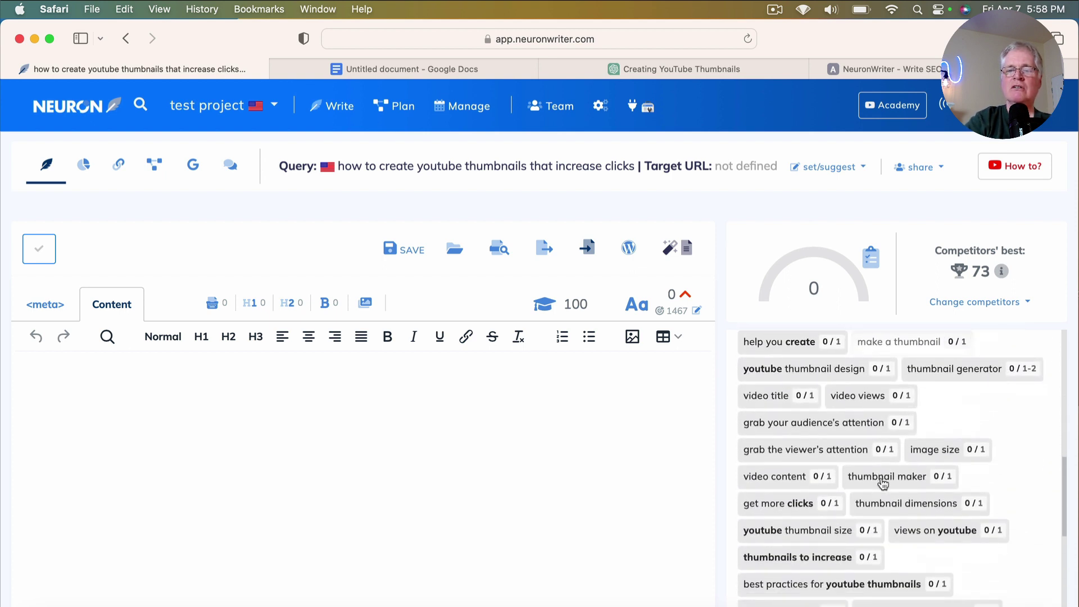
scroll(882, 482, "down", 12)
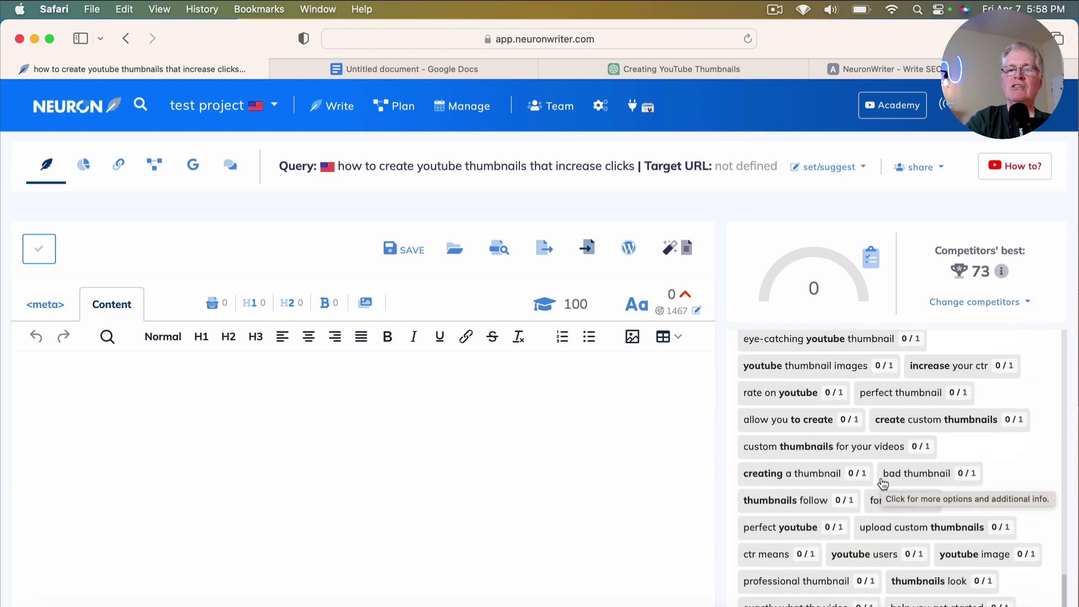
scroll(882, 482, "down", 12)
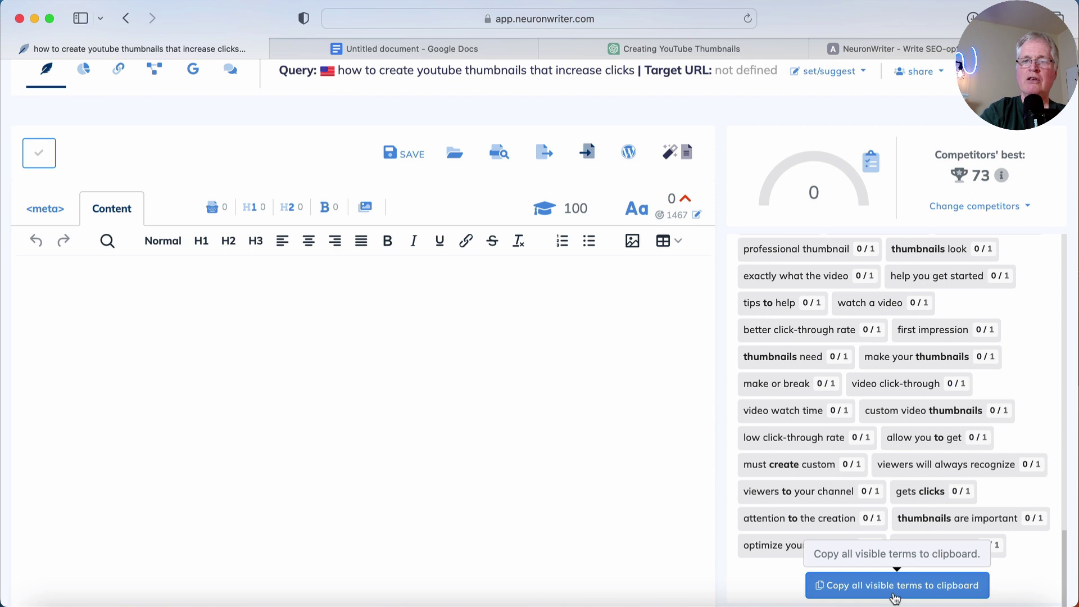
left_click(895, 585)
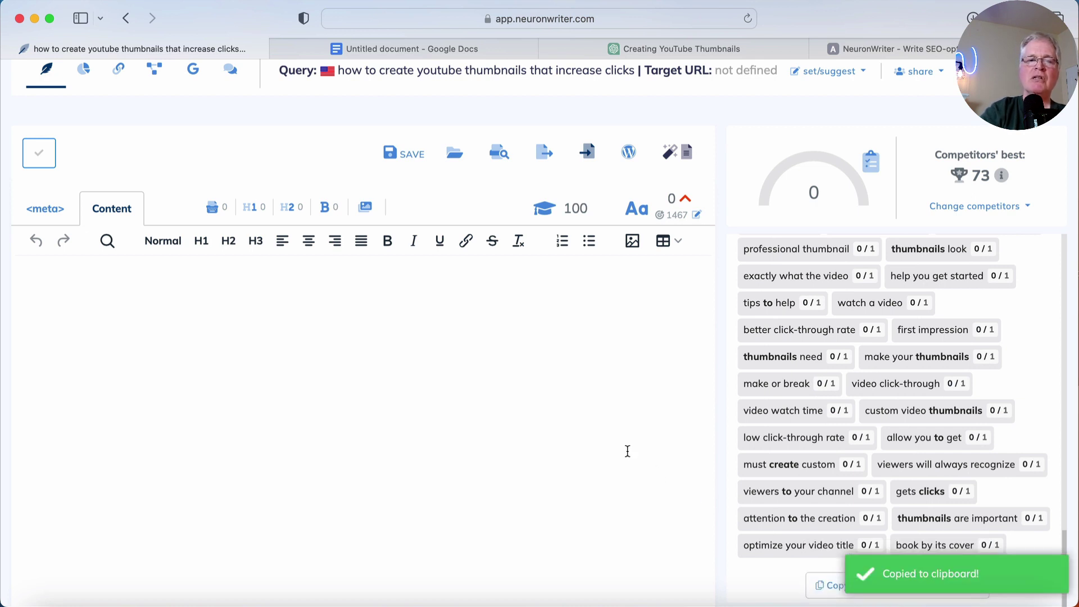
Paste the NeuronWriter terms into the untitled Google Doc, back at the H1 and H2 headers terms.
left_click(434, 47)
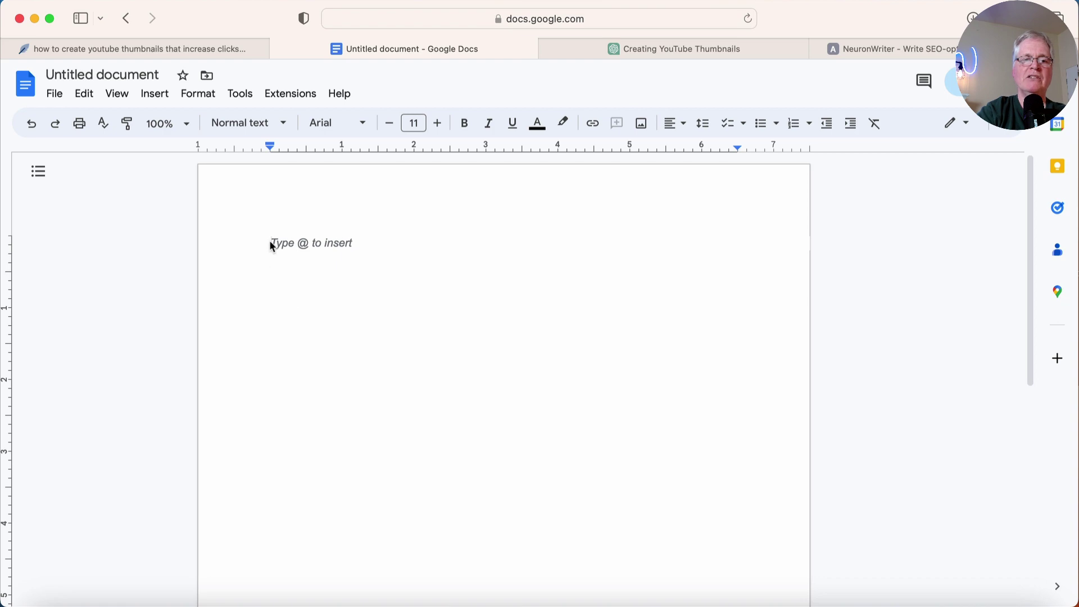
key("super+v")
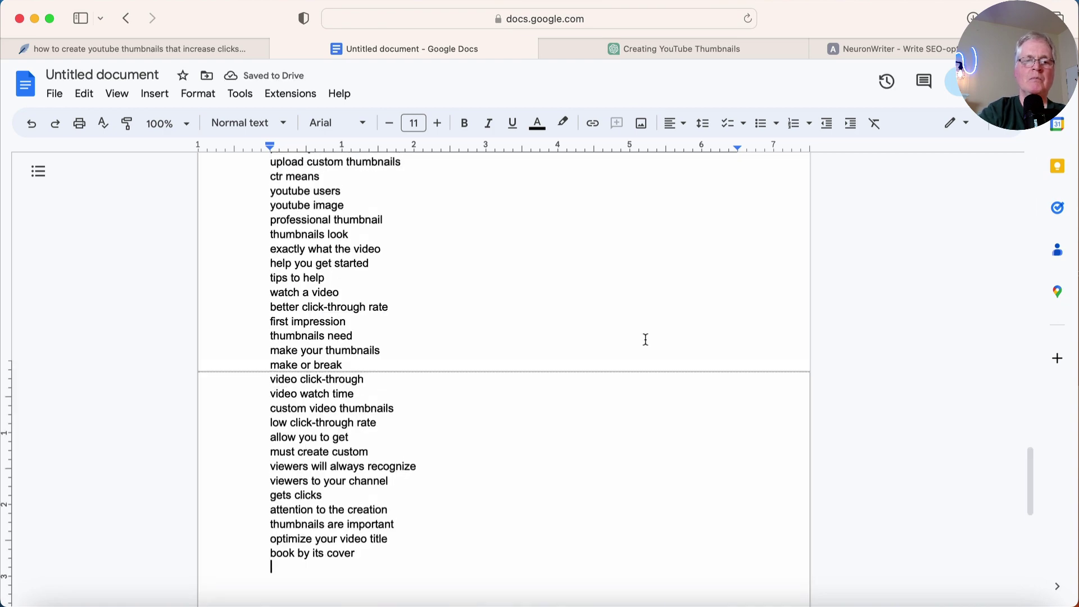
scroll(645, 340, "up", 10)
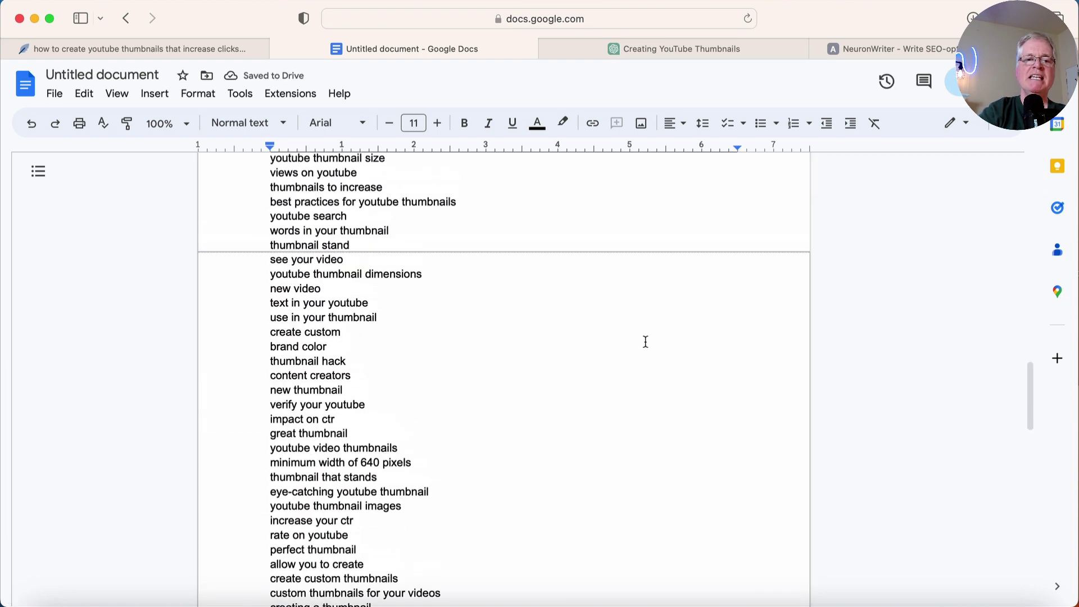
scroll(646, 341, "up", 10)
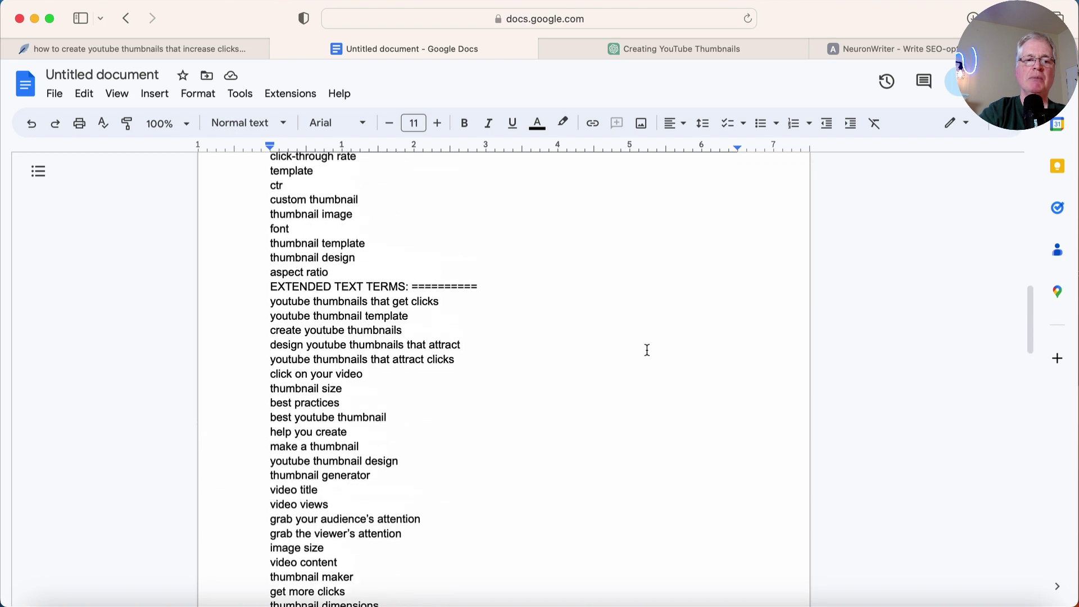
scroll(647, 351, "up", 10)
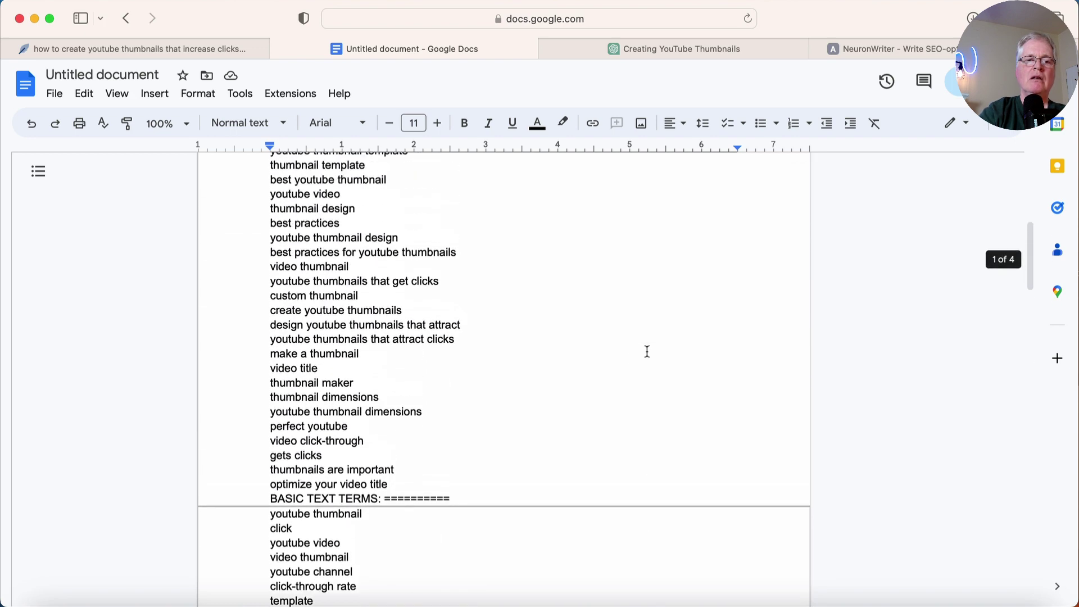
scroll(647, 351, "up", 10)
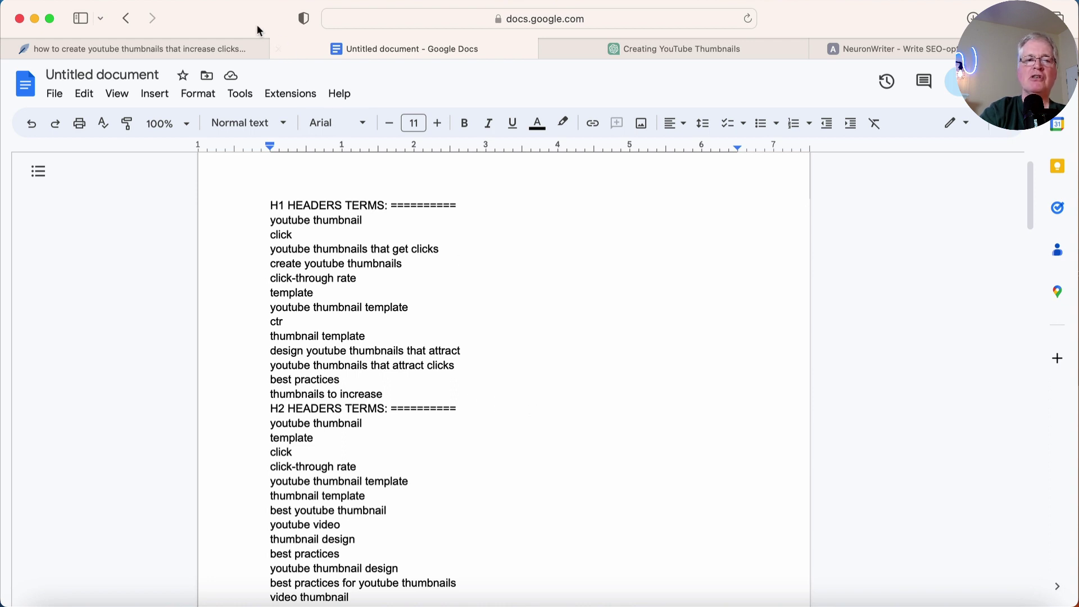
left_click(249, 44)
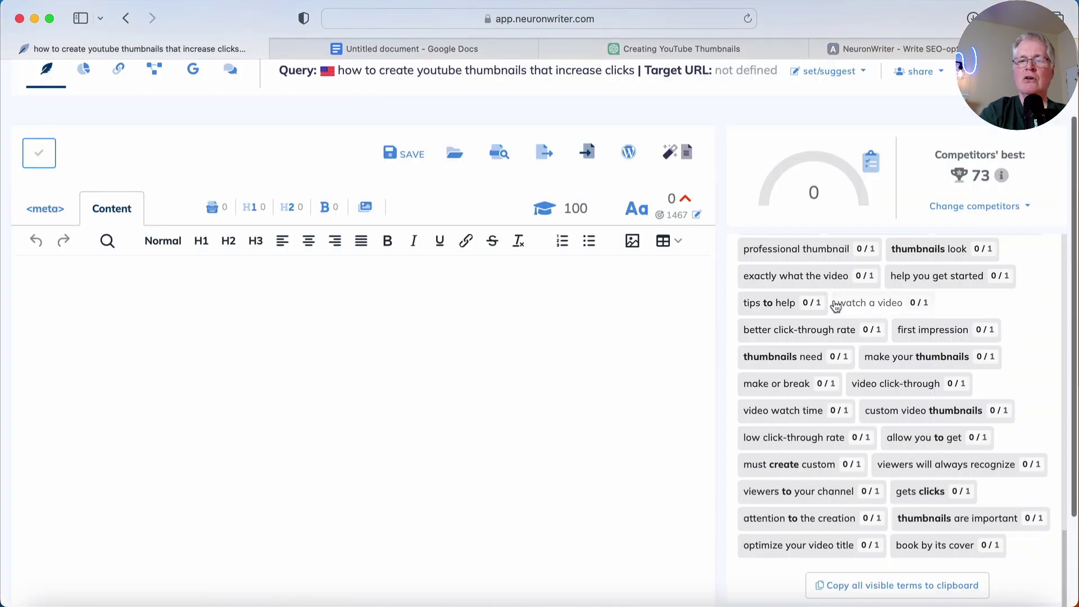
scroll(837, 307, "up", 3)
scroll(837, 307, "up", 10)
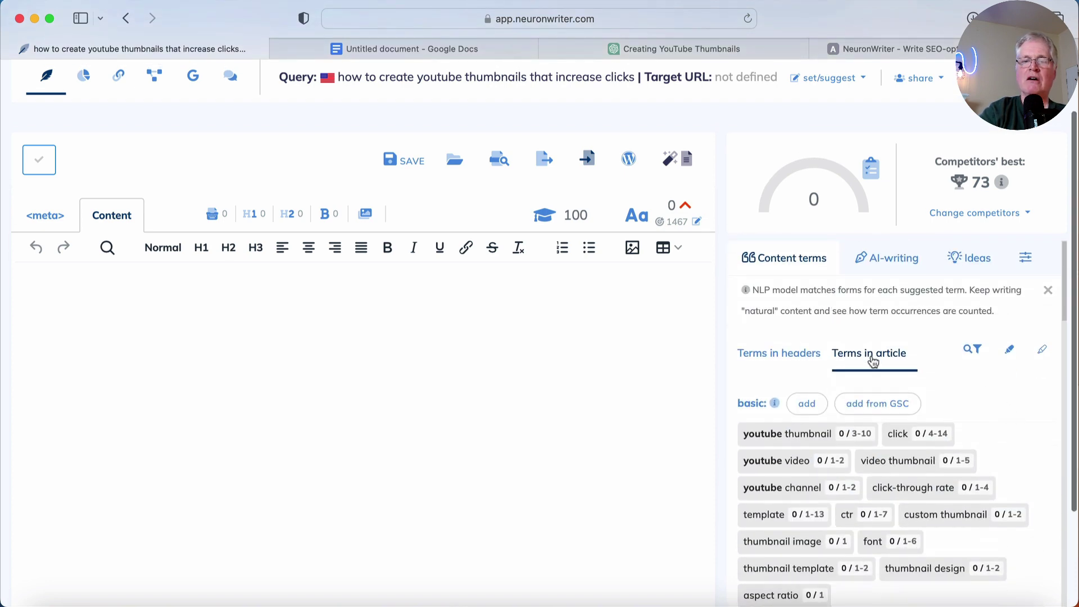
left_click(804, 356)
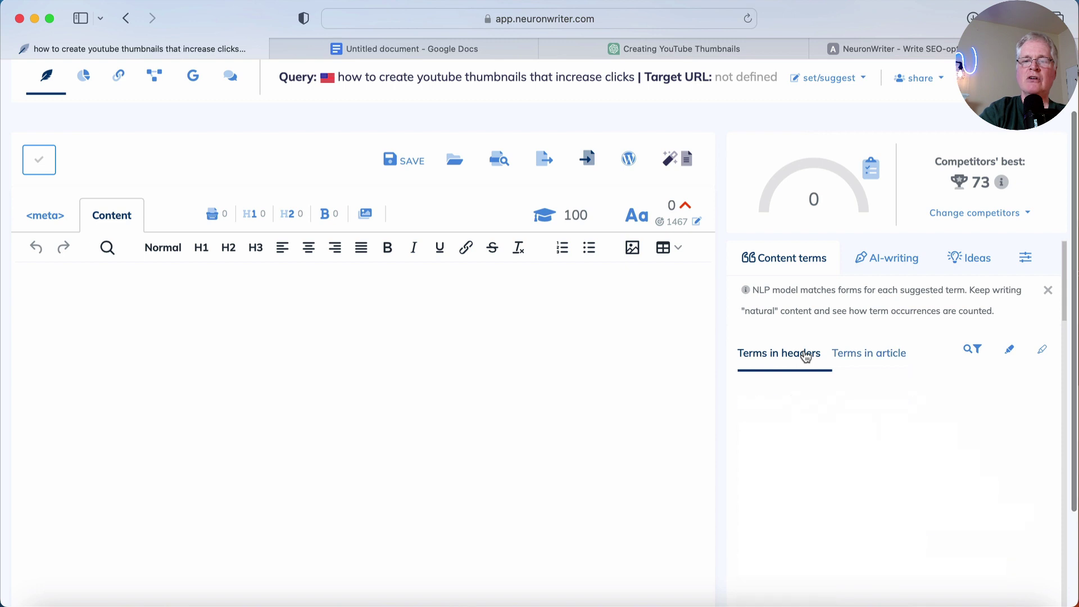
scroll(964, 403, "down", 2)
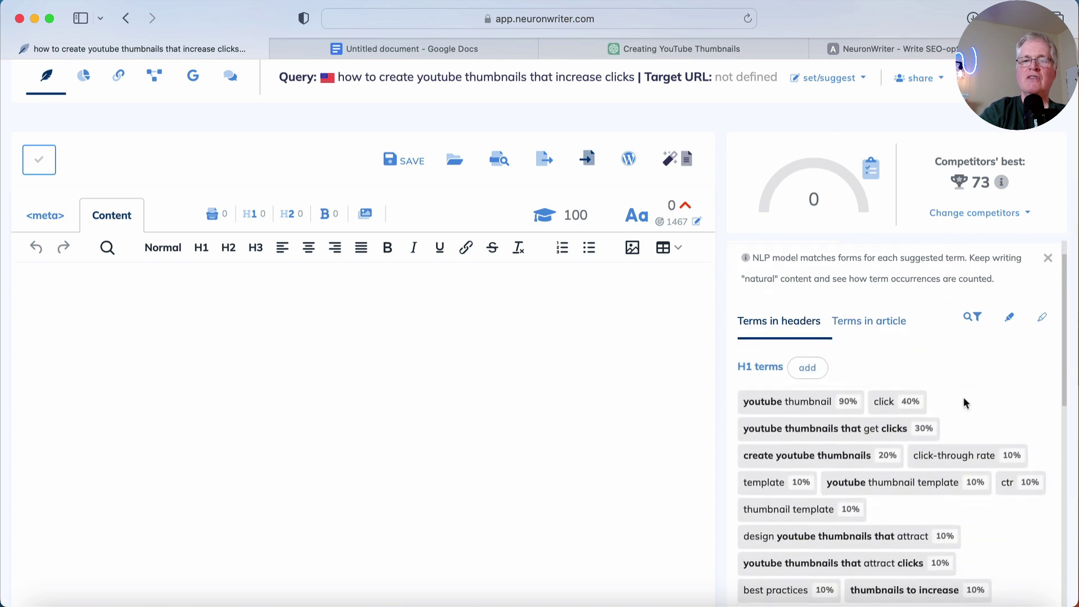
scroll(964, 403, "down", 8)
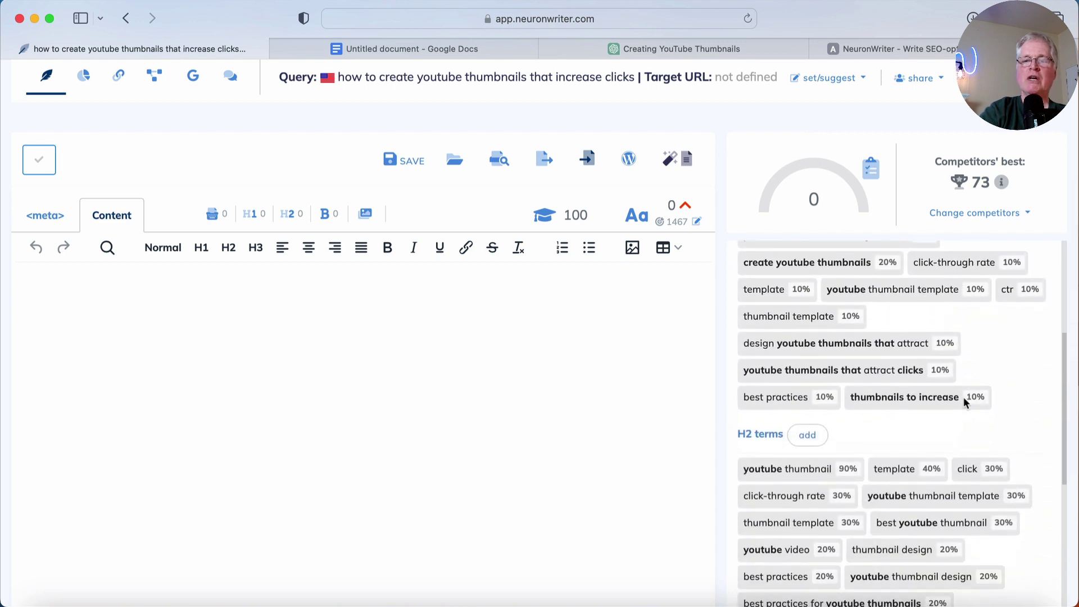
scroll(965, 403, "down", 5)
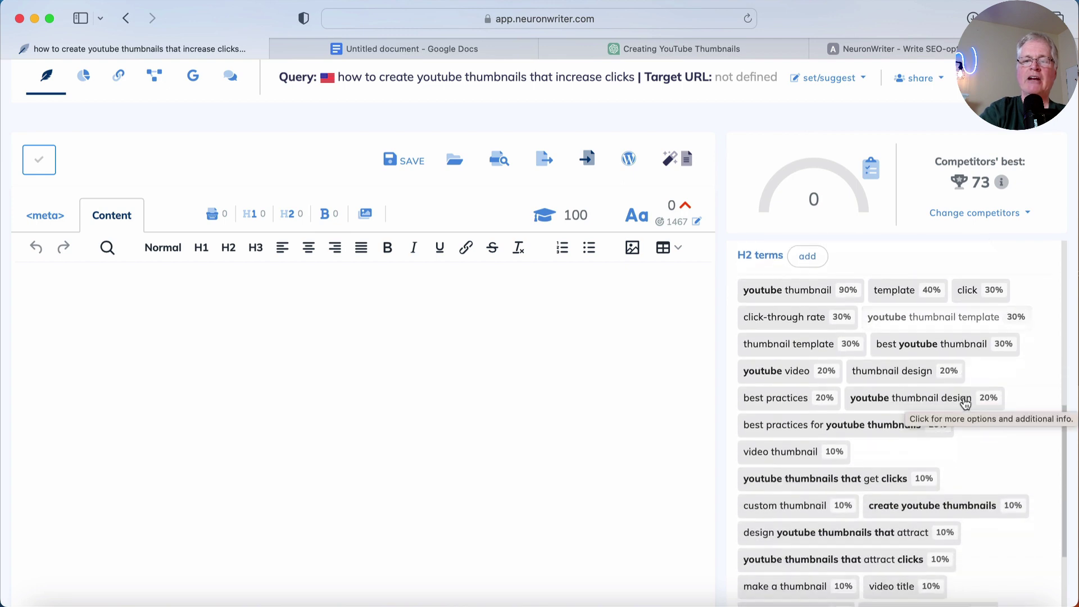
scroll(956, 403, "up", 3)
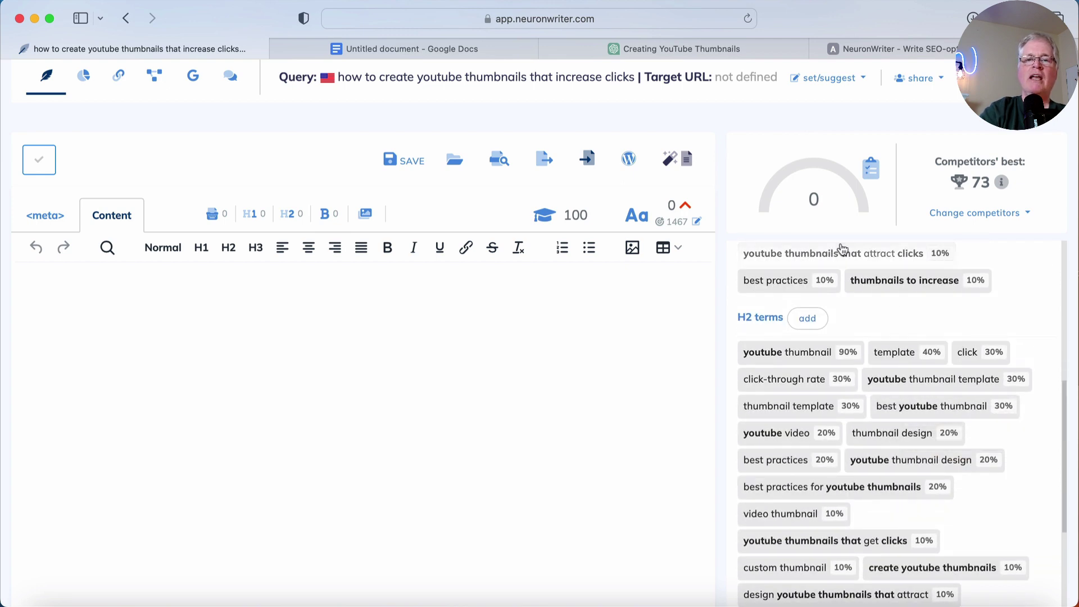
scroll(807, 284, "up", 10)
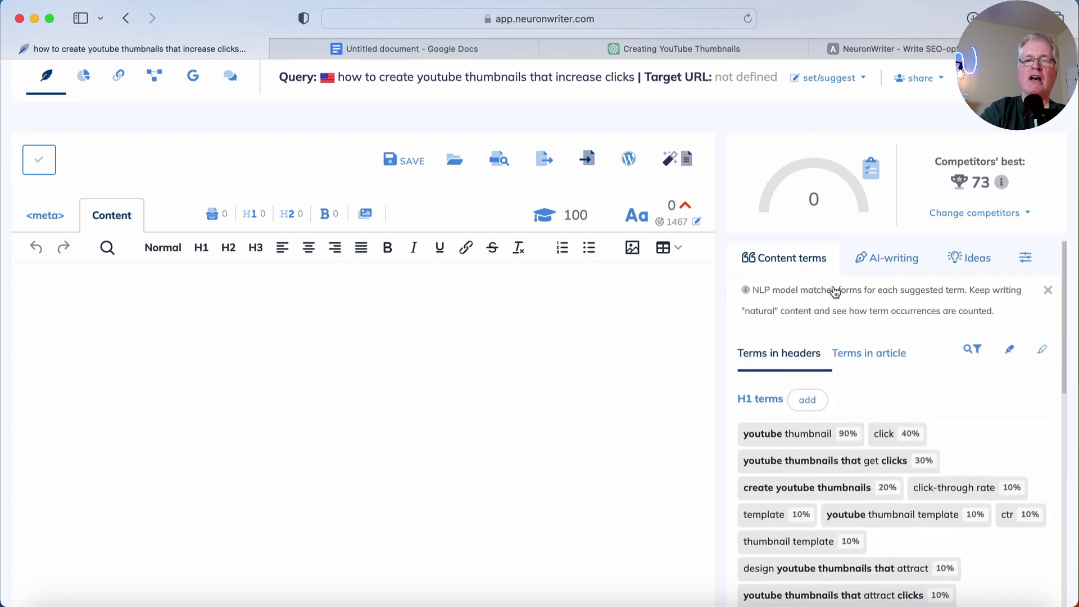
left_click(861, 353)
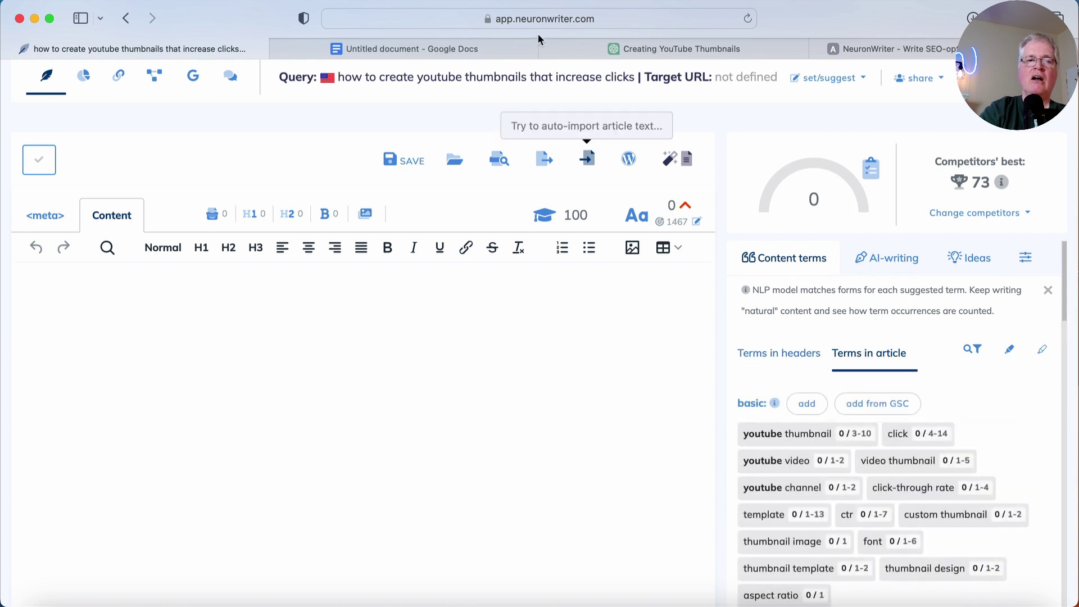
left_click(502, 44)
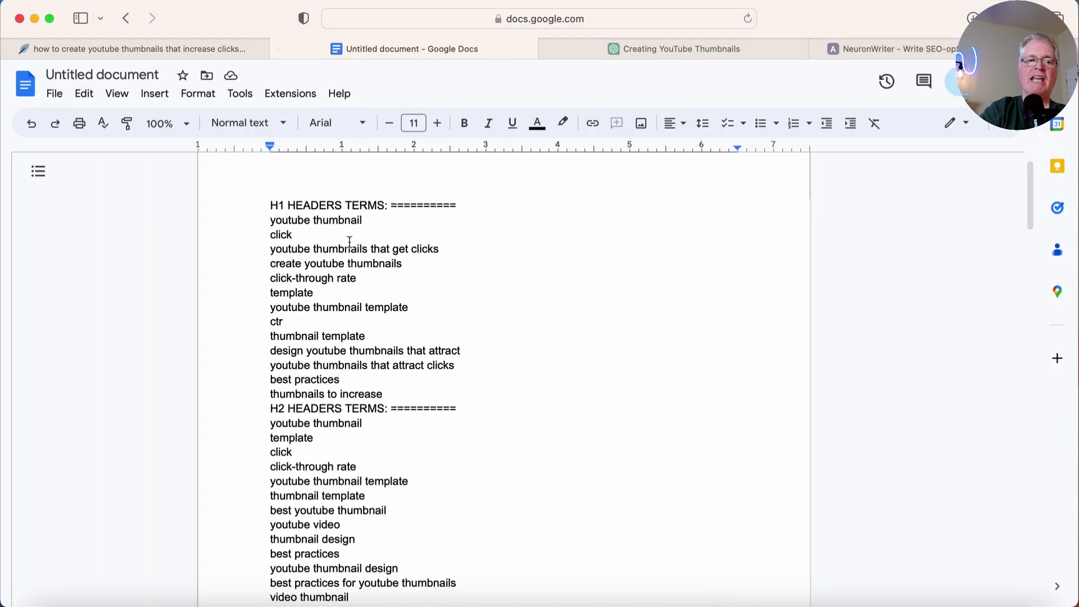
Scroll through the BASIC TEXT TERMS and EXTENDED TEXT TERMS sections of the keyword list.
scroll(373, 436, "down", 5)
scroll(376, 438, "down", 7)
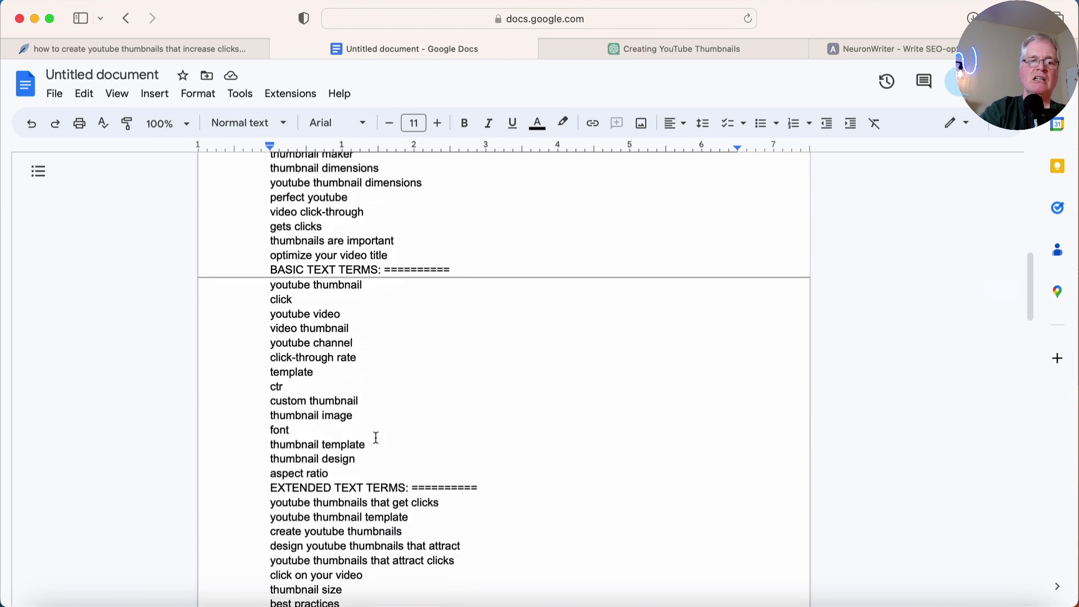
scroll(376, 437, "down", 2)
scroll(376, 437, "down", 3)
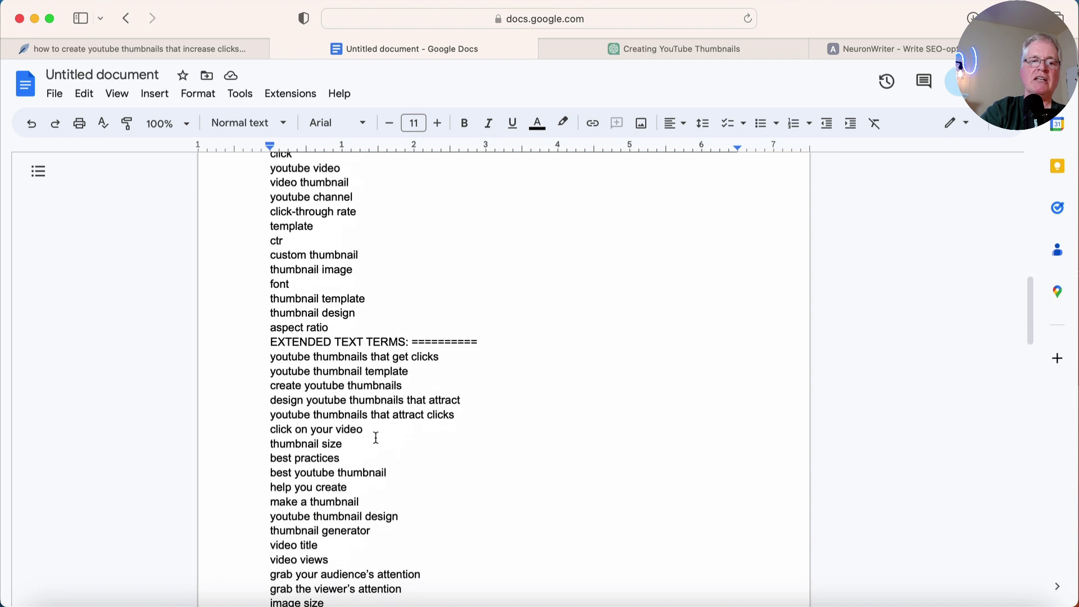
scroll(376, 437, "up", 9)
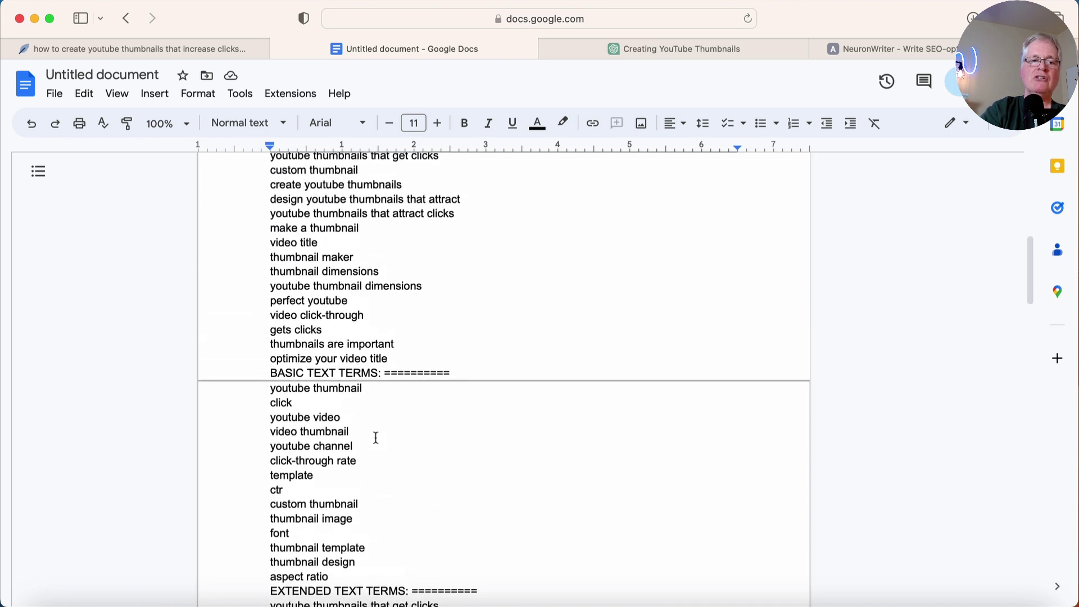
scroll(376, 438, "up", 5)
scroll(376, 437, "down", 5)
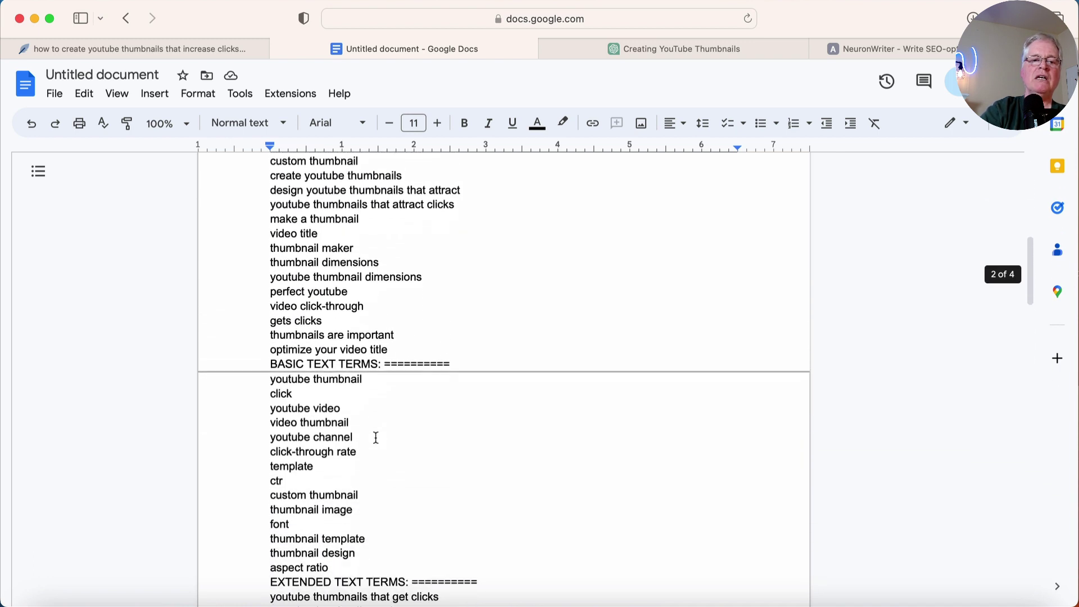
scroll(376, 438, "down", 5)
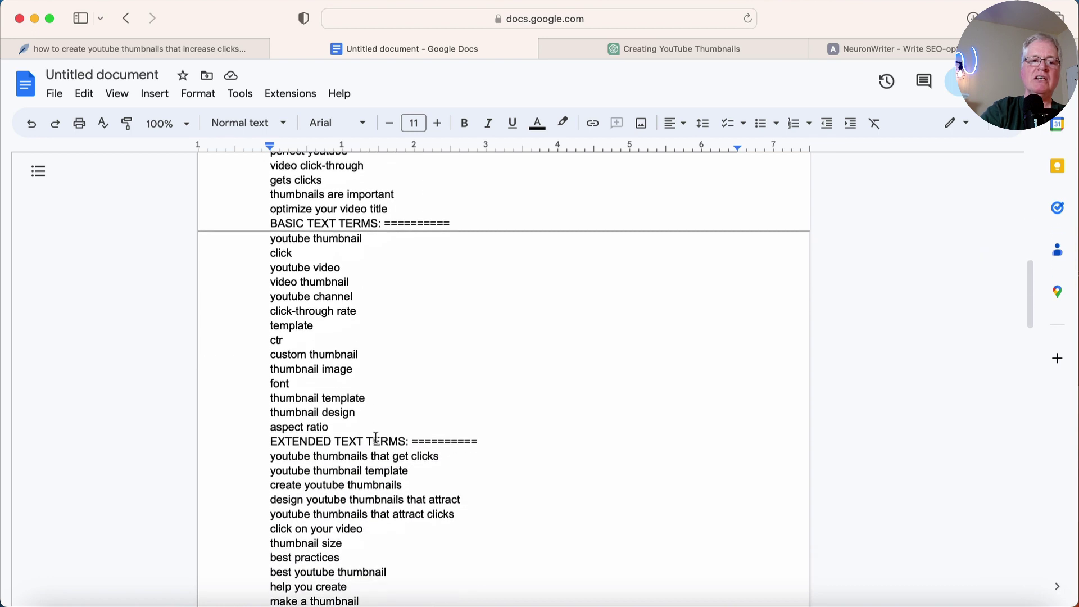
scroll(376, 438, "up", 2)
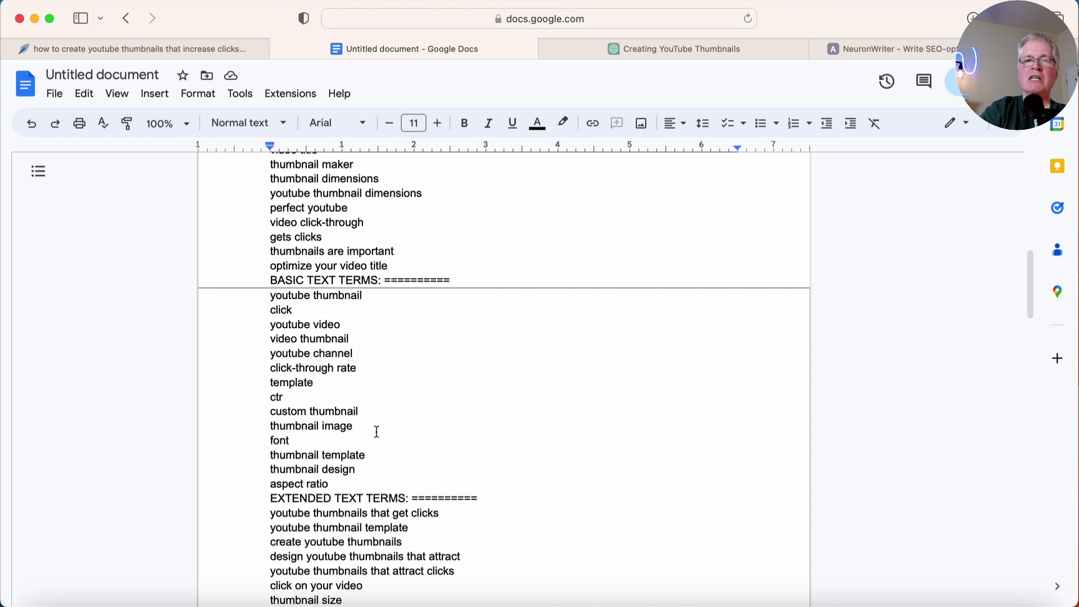
left_click(690, 48)
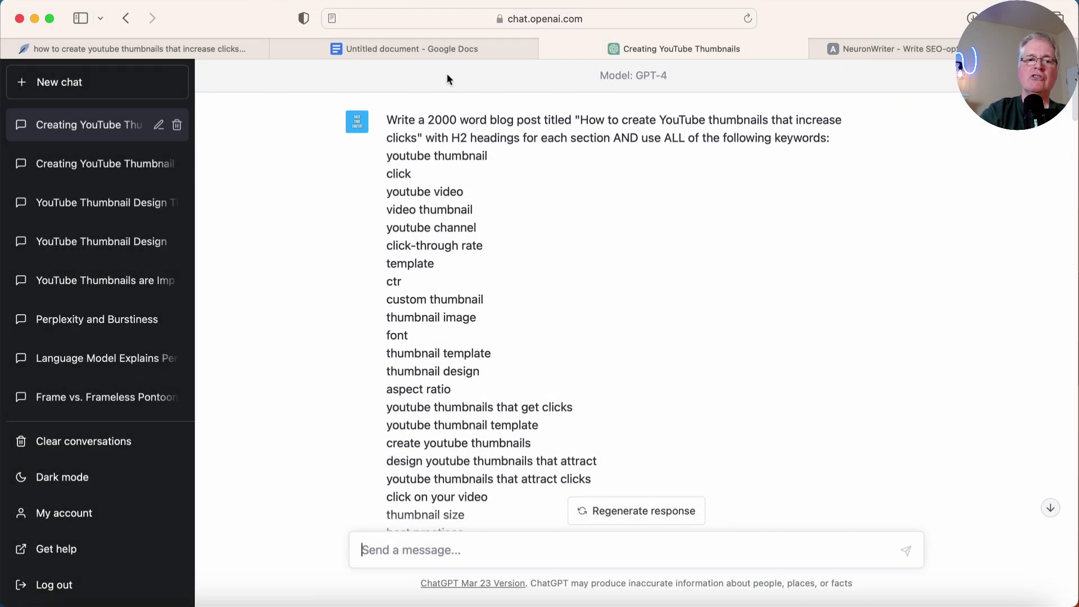
left_click(437, 47)
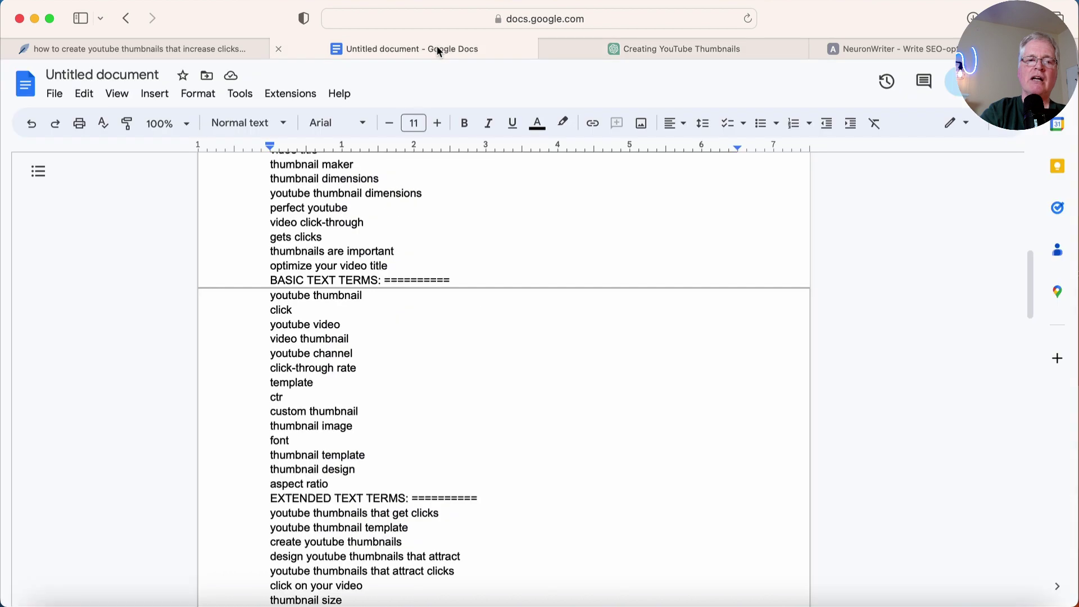
left_click(738, 47)
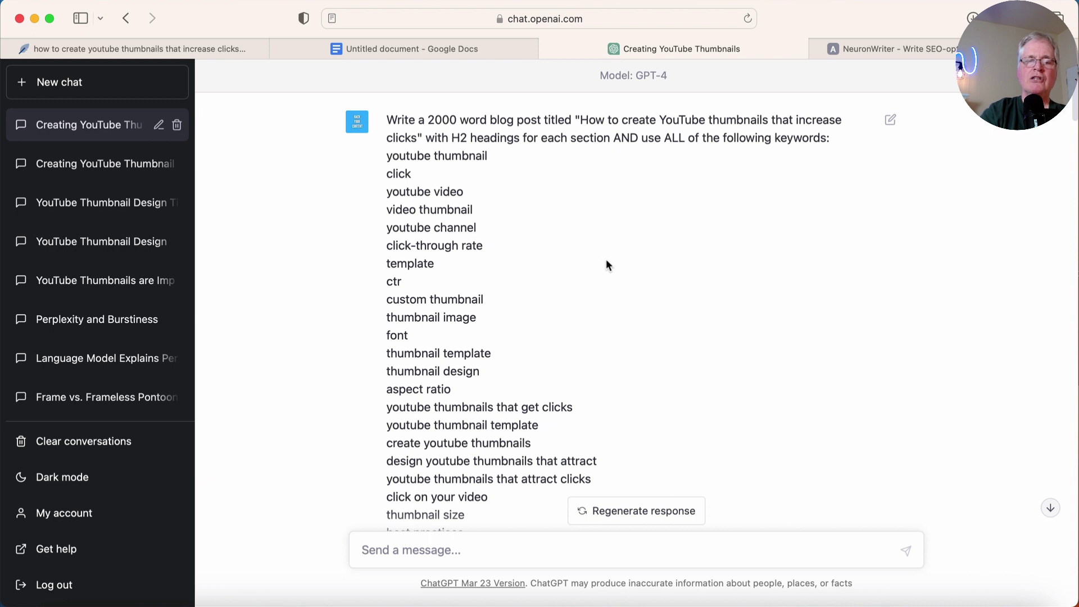
scroll(606, 263, "down", 10)
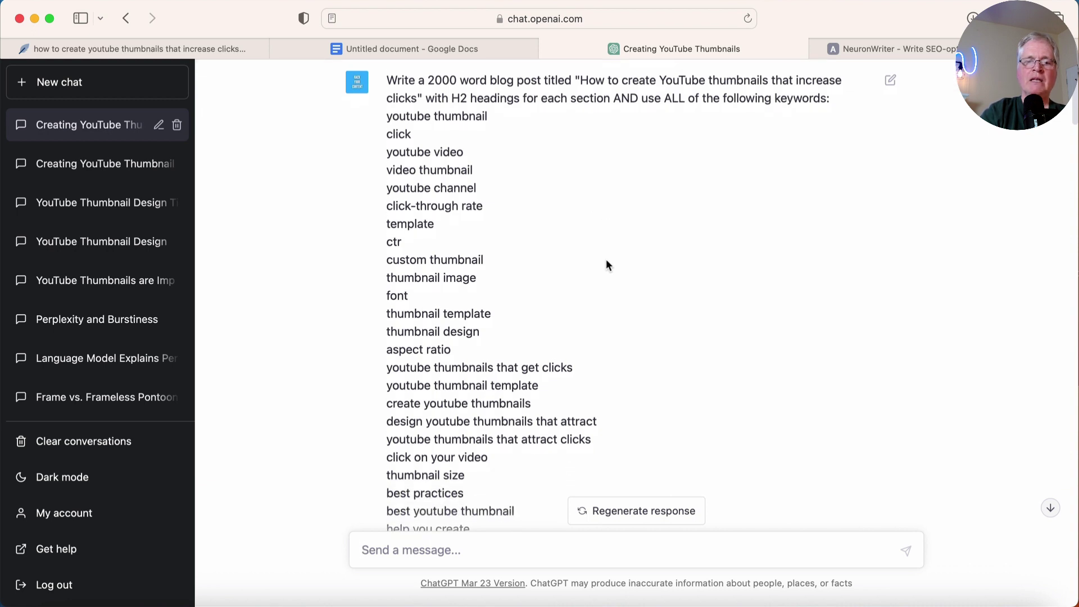
scroll(606, 263, "down", 13)
scroll(606, 264, "down", 11)
scroll(606, 264, "down", 8)
scroll(606, 265, "down", 12)
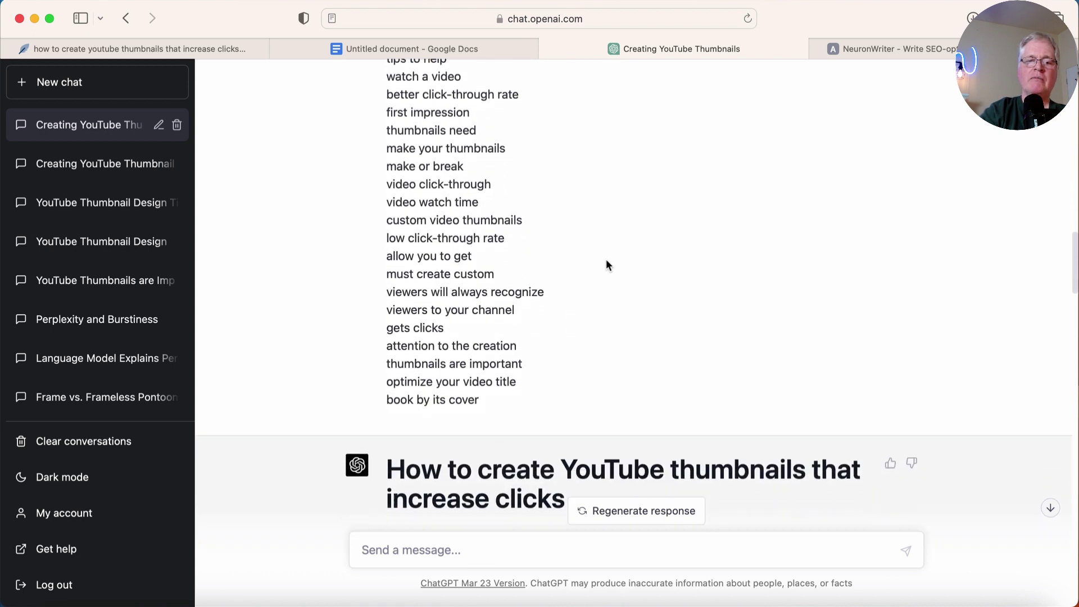
scroll(606, 264, "down", 7)
scroll(606, 261, "down", 2)
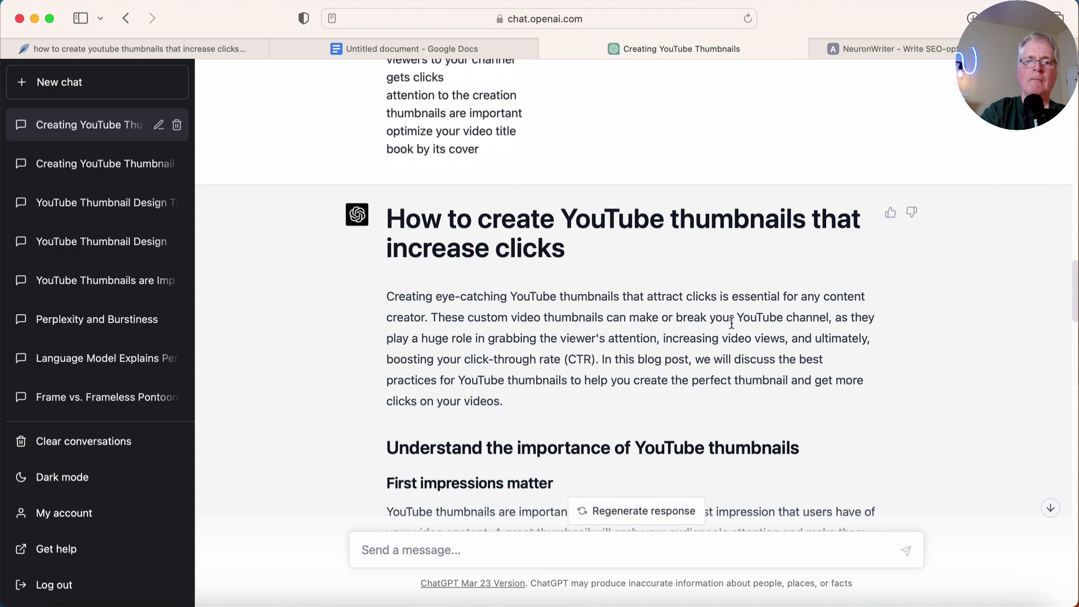
scroll(732, 324, "down", 4)
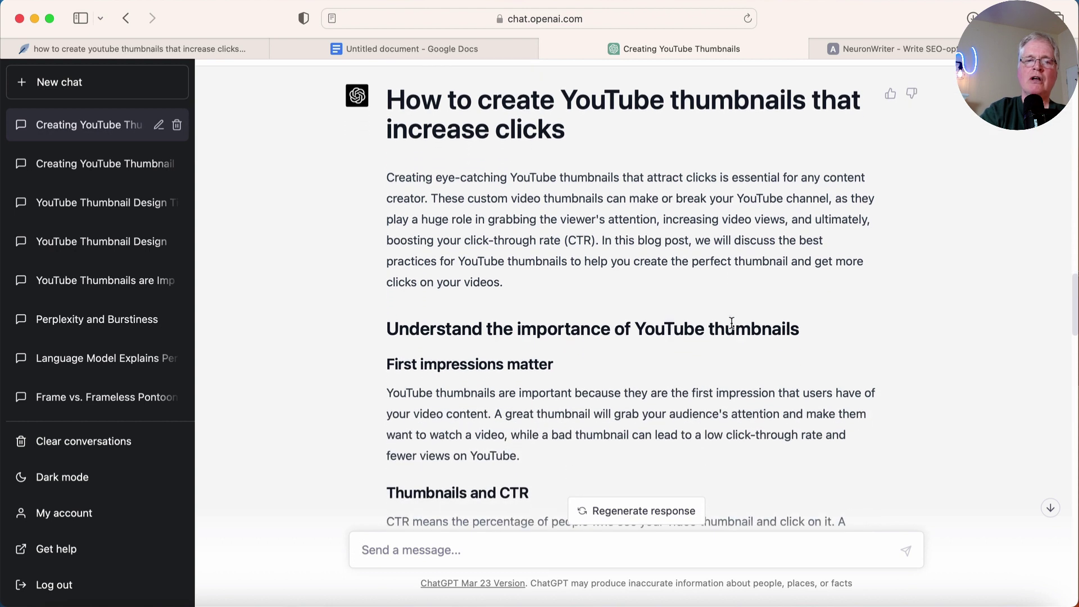
scroll(732, 323, "down", 8)
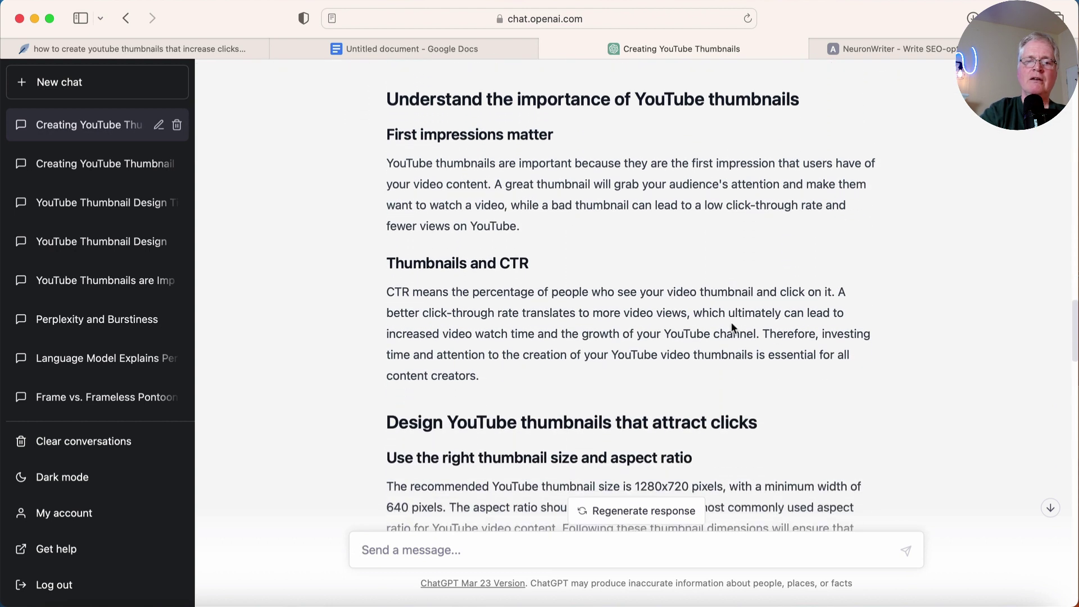
scroll(731, 321, "down", 9)
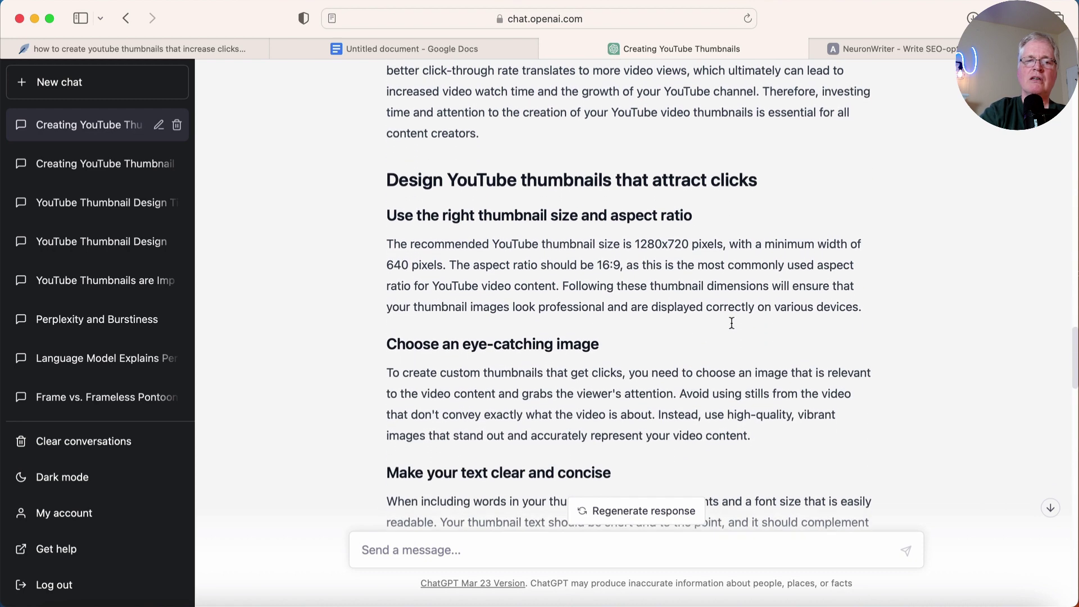
scroll(732, 323, "down", 11)
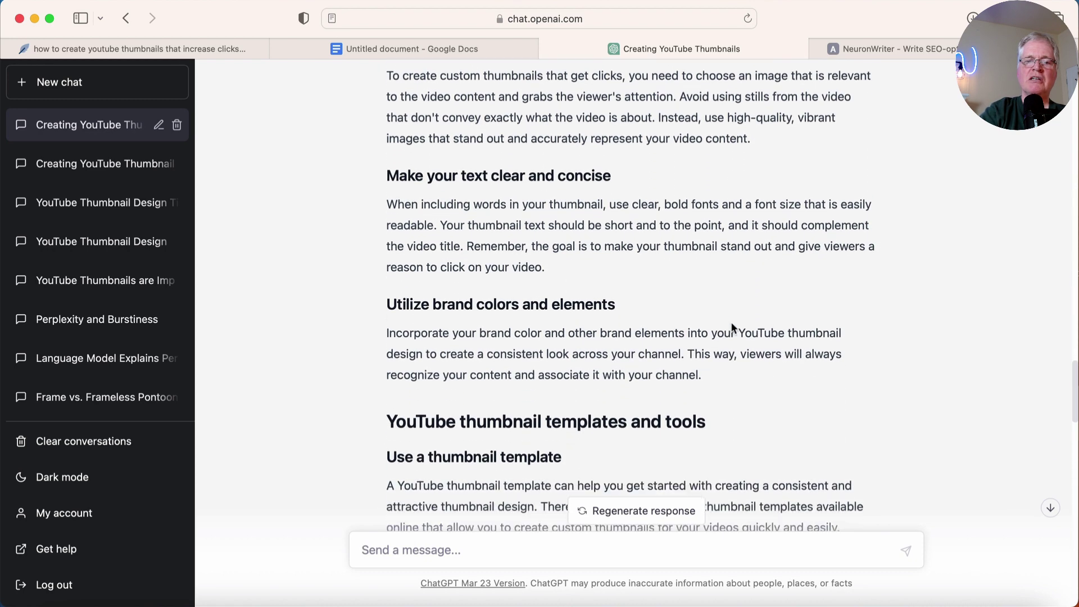
scroll(732, 325, "down", 15)
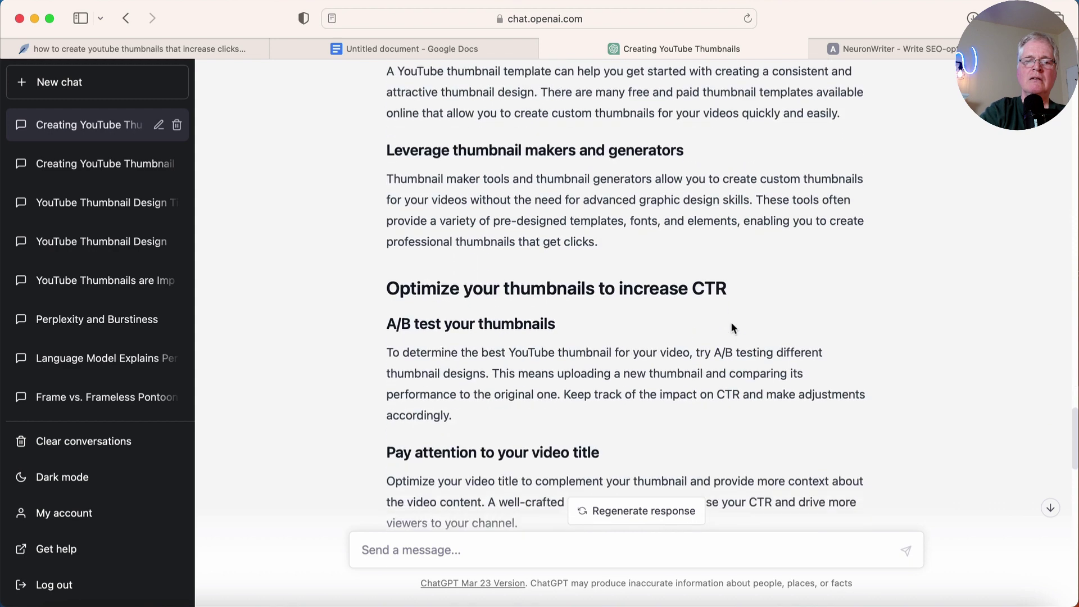
scroll(731, 322, "down", 10)
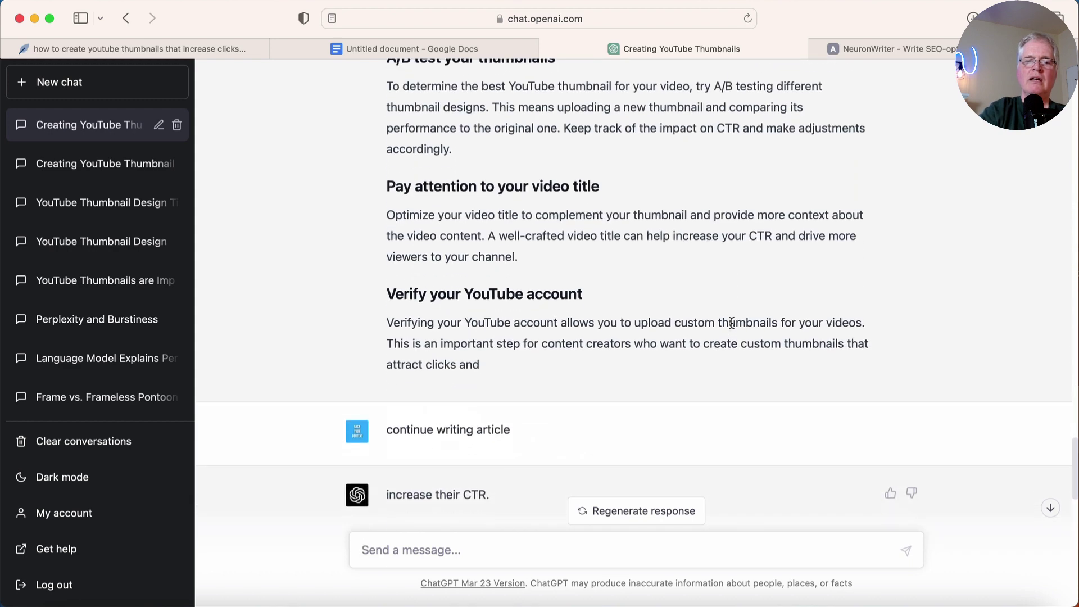
scroll(731, 322, "down", 4)
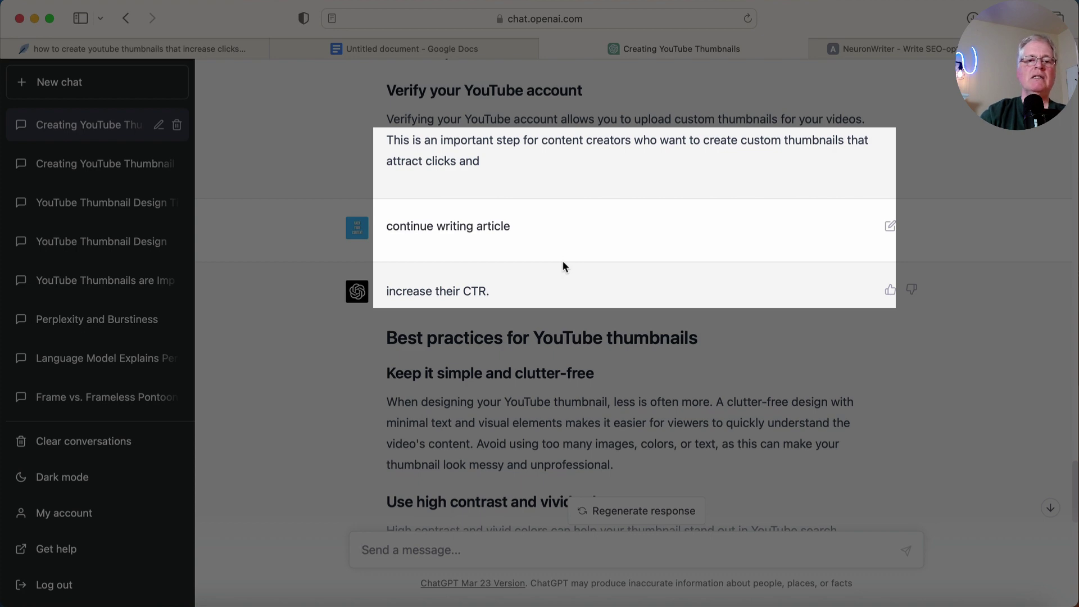
scroll(562, 261, "down", 10)
scroll(563, 262, "down", 5)
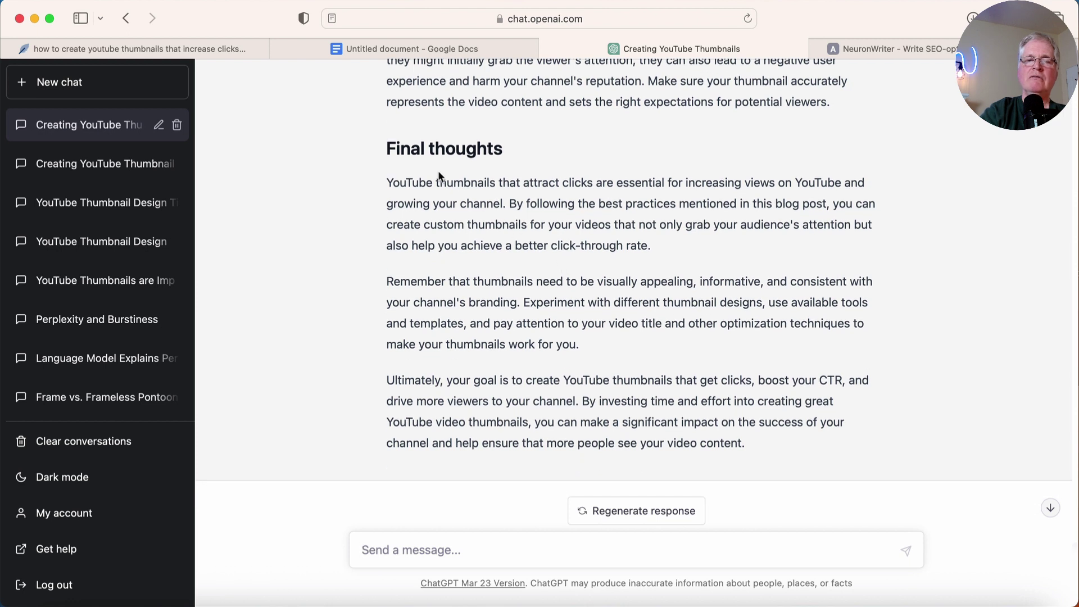
scroll(784, 405, "down", 1)
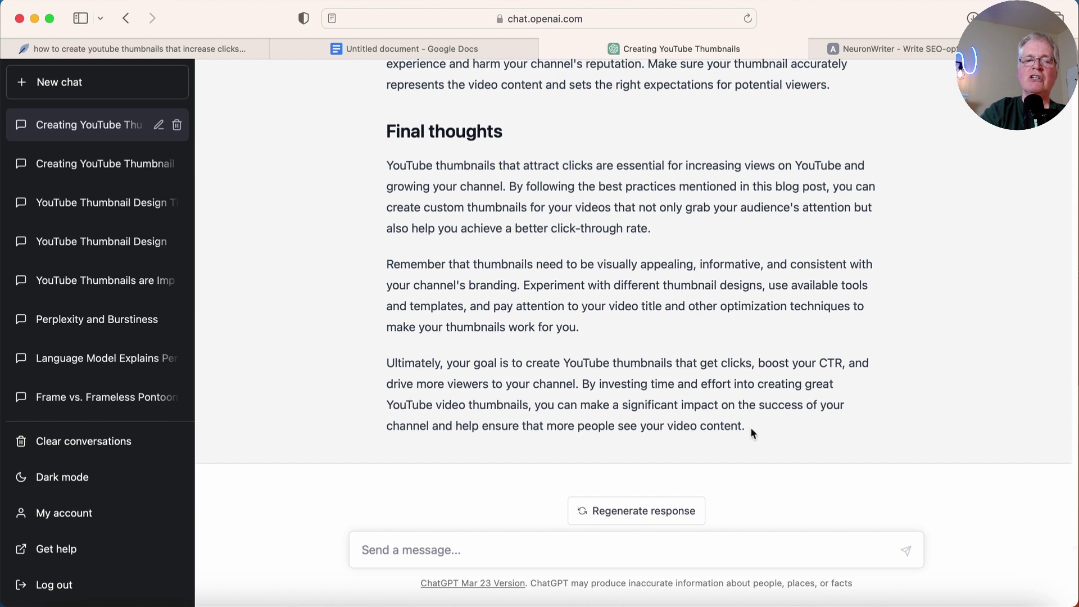
Select the full YouTube thumbnails article in ChatGPT and return to the NeuronWriter editor.
left_click_drag(748, 426, 393, 153)
key("super+c")
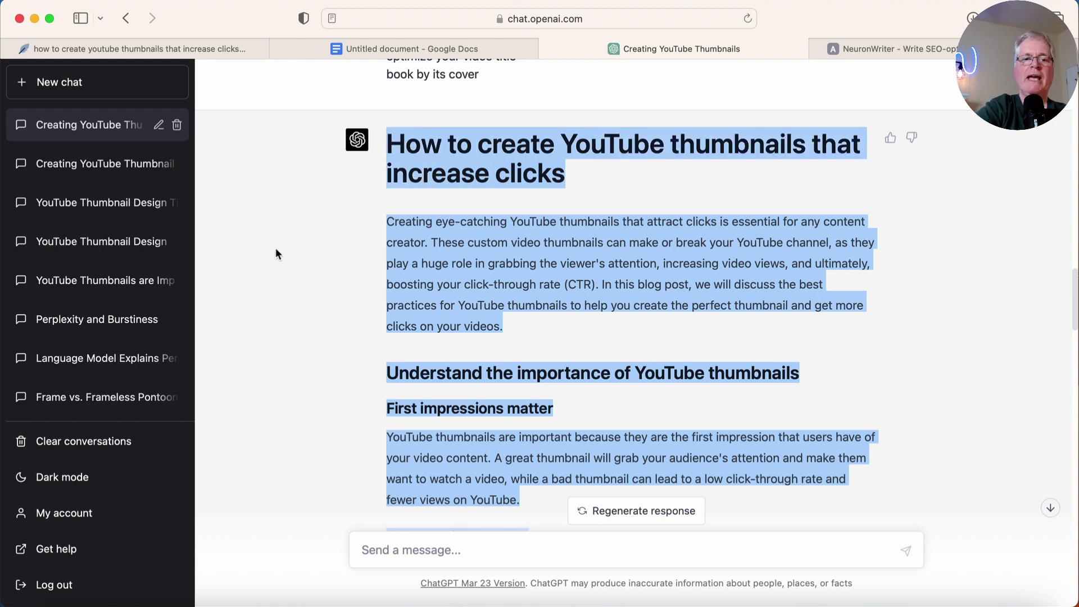
left_click(256, 42)
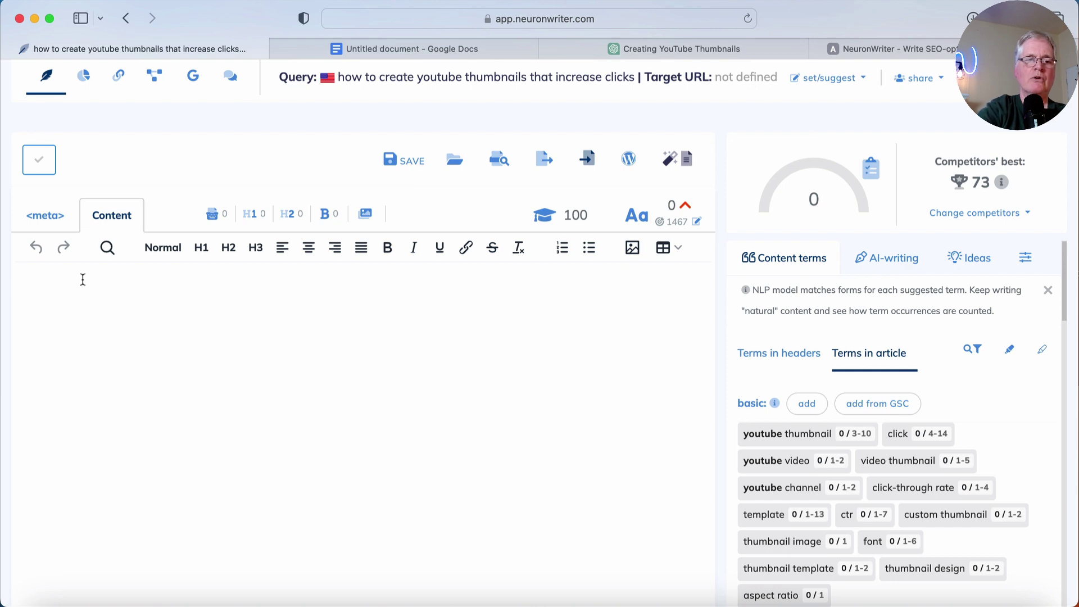
Paste the ChatGPT article into the Content editor, reaching a score of 60 at 1006 words.
key("super+v")
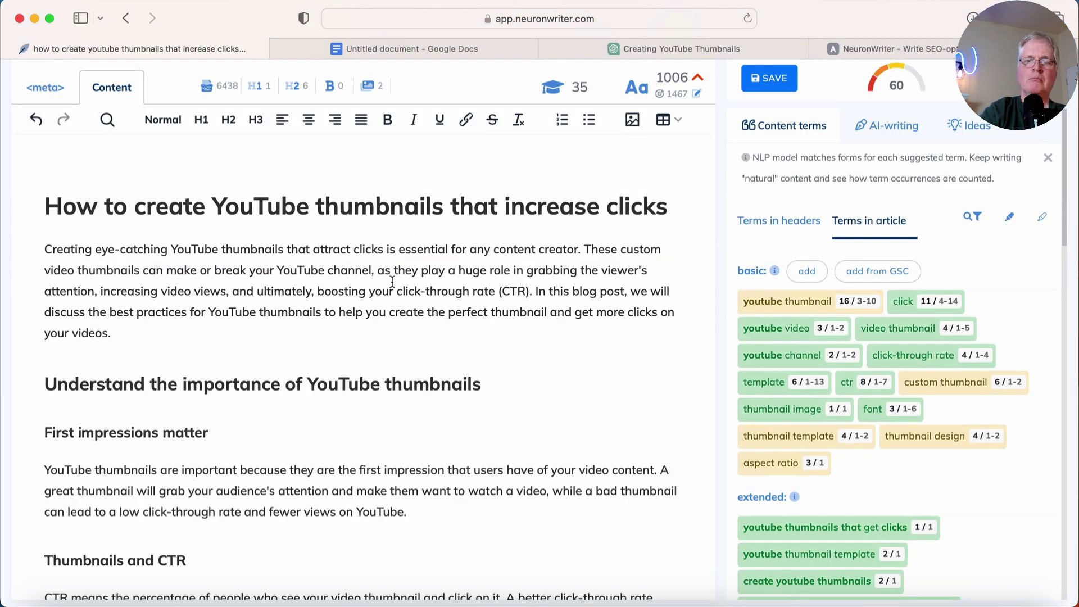
scroll(893, 388, "up", 5)
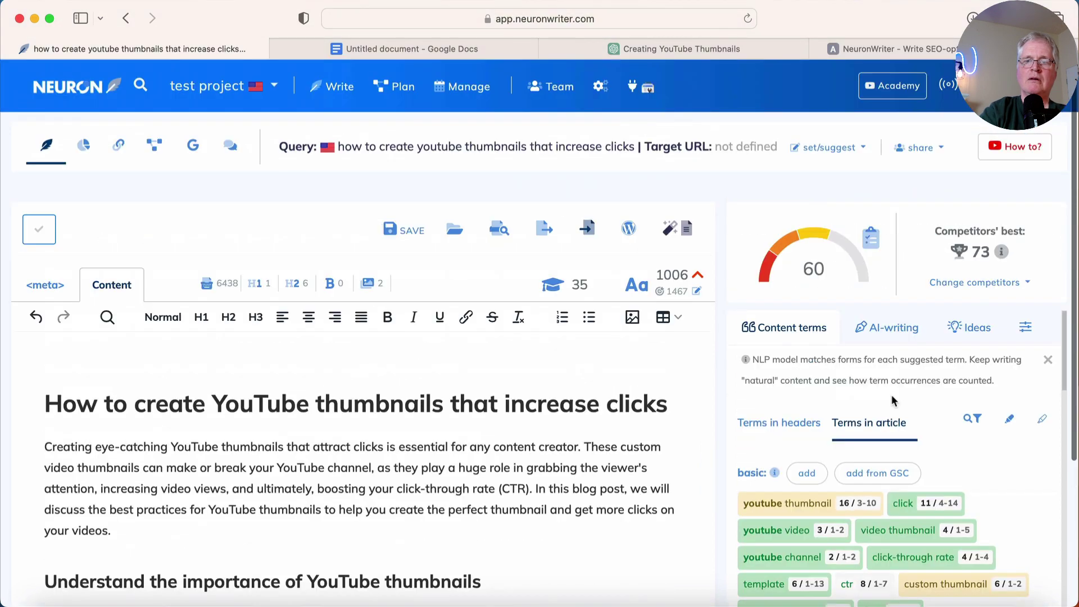
scroll(893, 399, "down", 1)
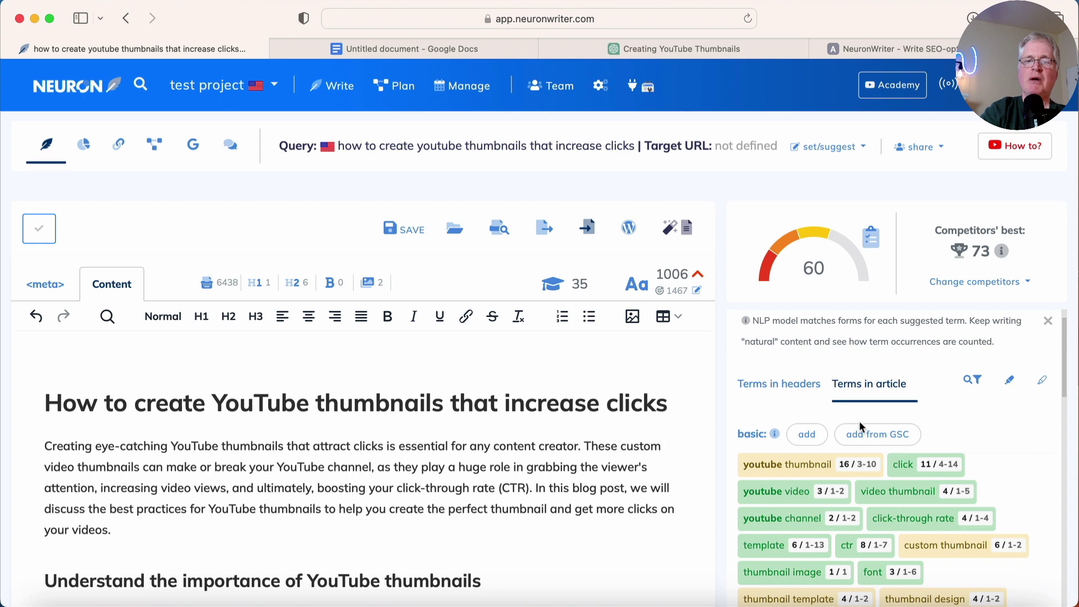
scroll(859, 420, "down", 1)
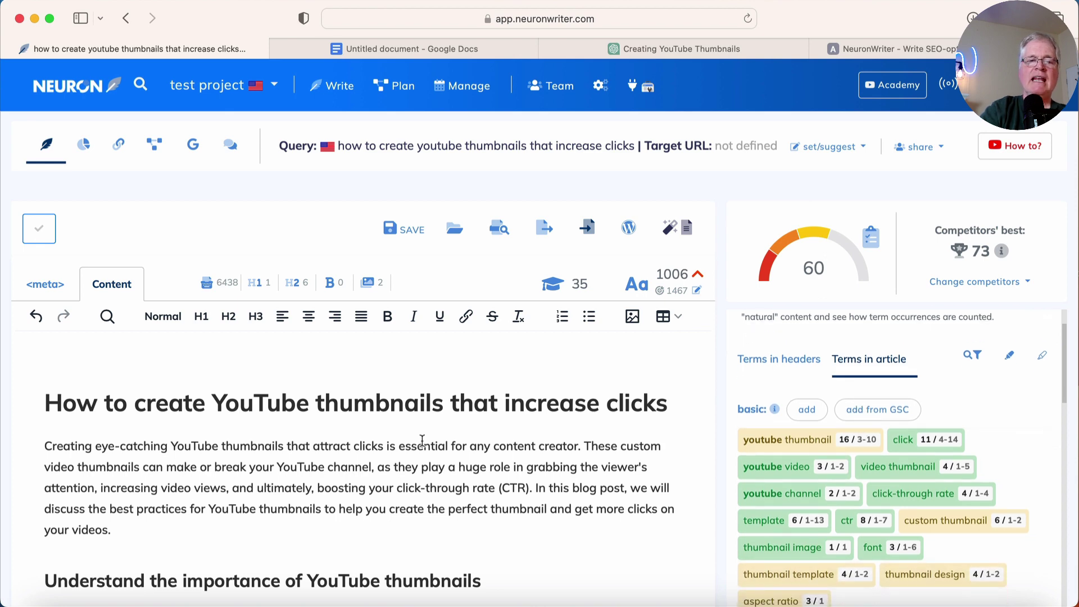
scroll(423, 440, "down", 1)
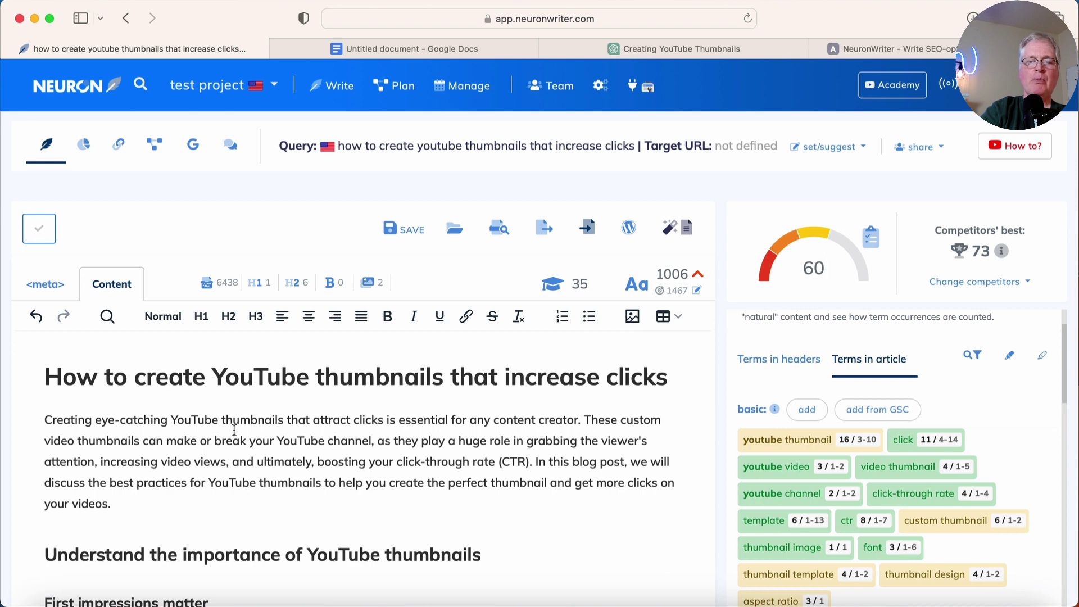
Delete the H1 title line so the article opens with its intro, score dropping to 48.
left_click(149, 383)
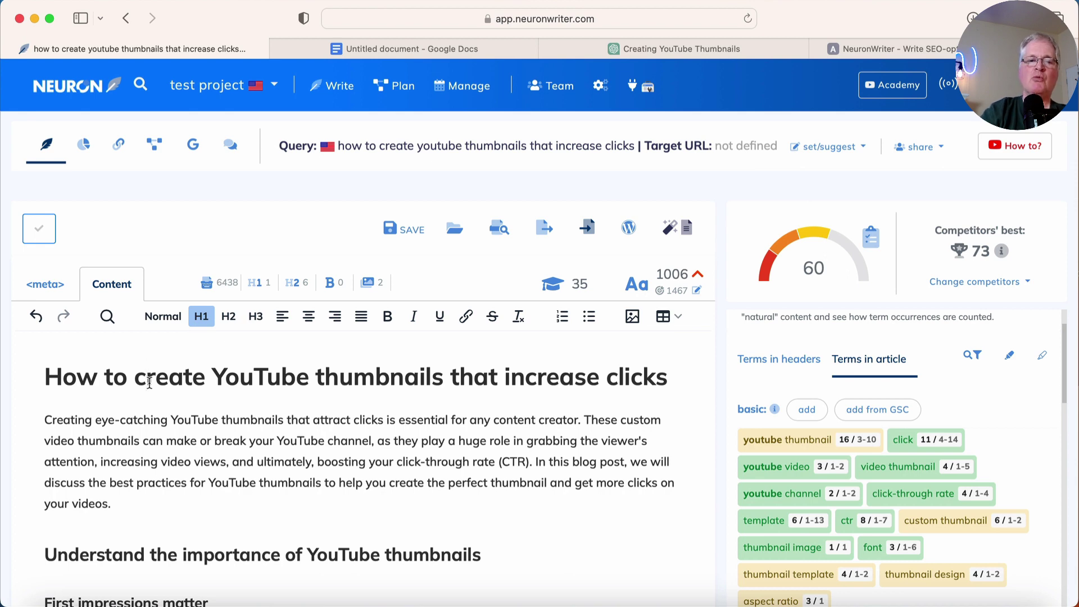
triple_click(411, 380)
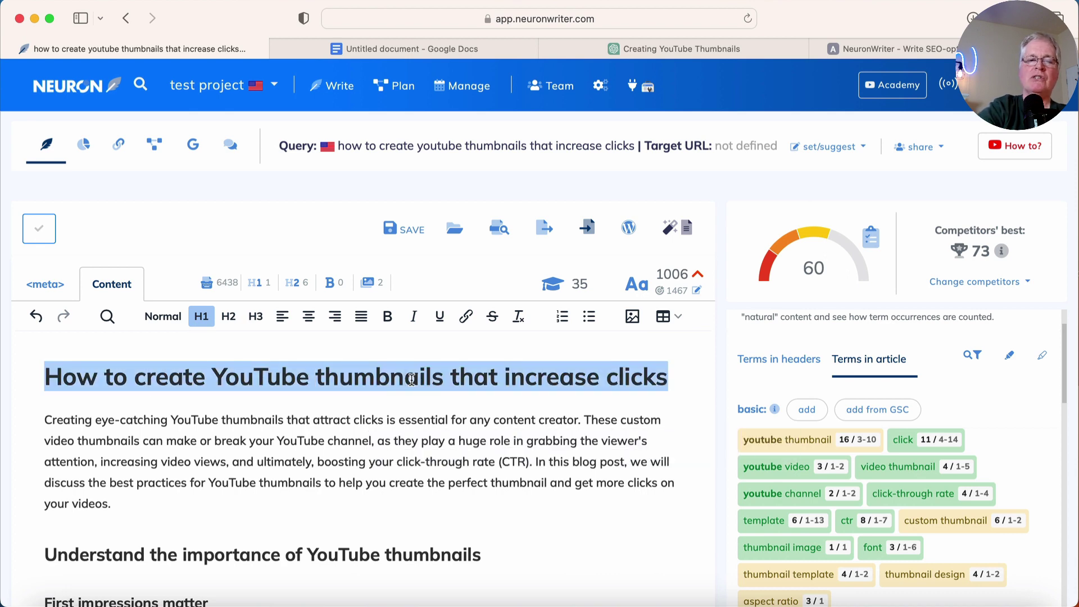
key("BackSpace")
key("Delete")
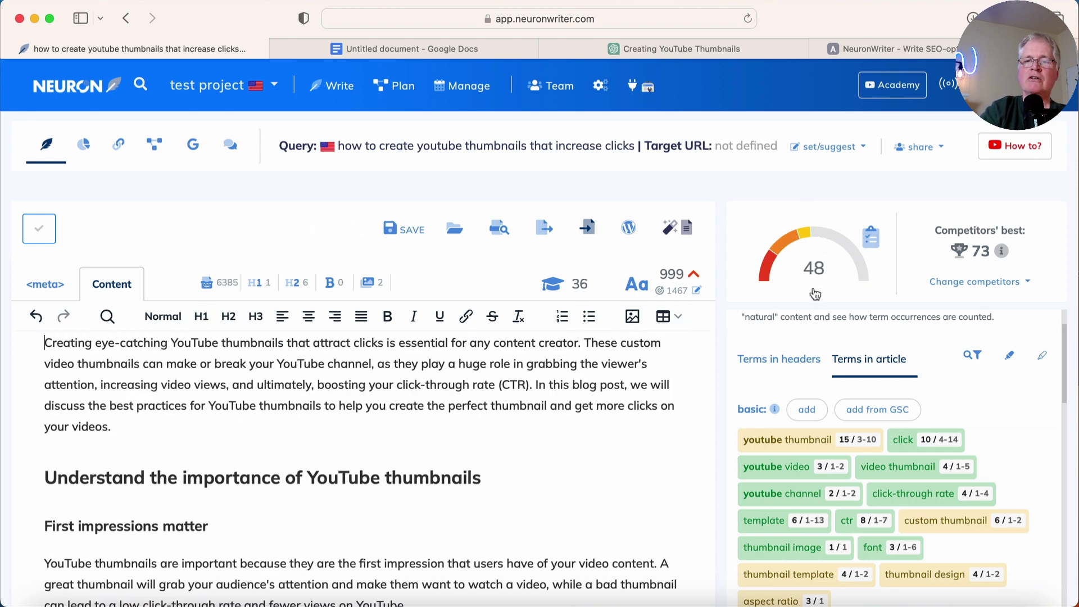
scroll(599, 392, "up", 1)
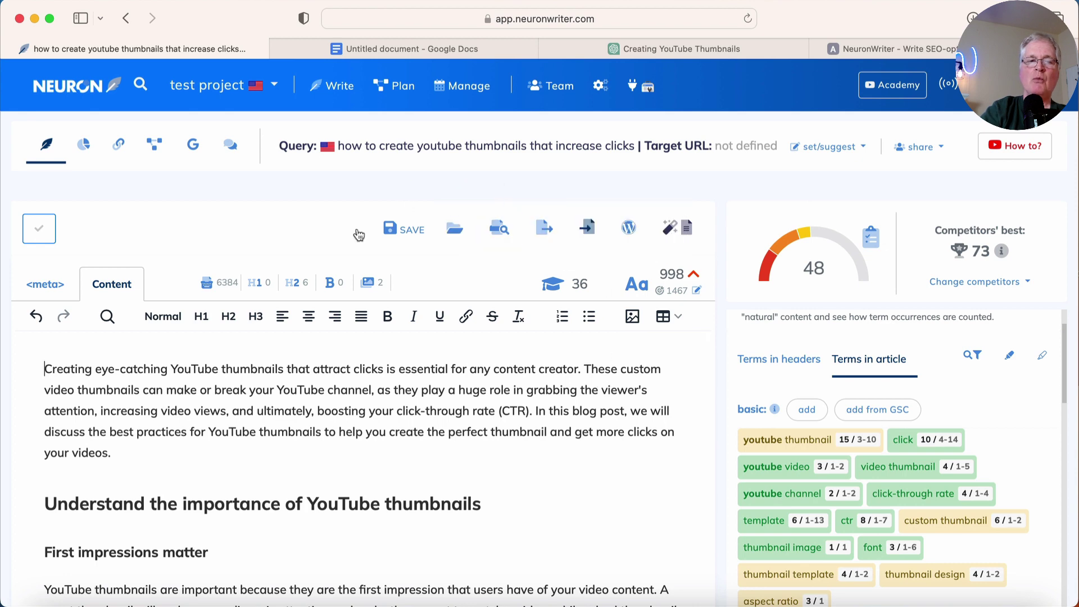
Set the meta title to 'how to create youtube thumbnails that increase clicks' using the query text.
left_click(48, 298)
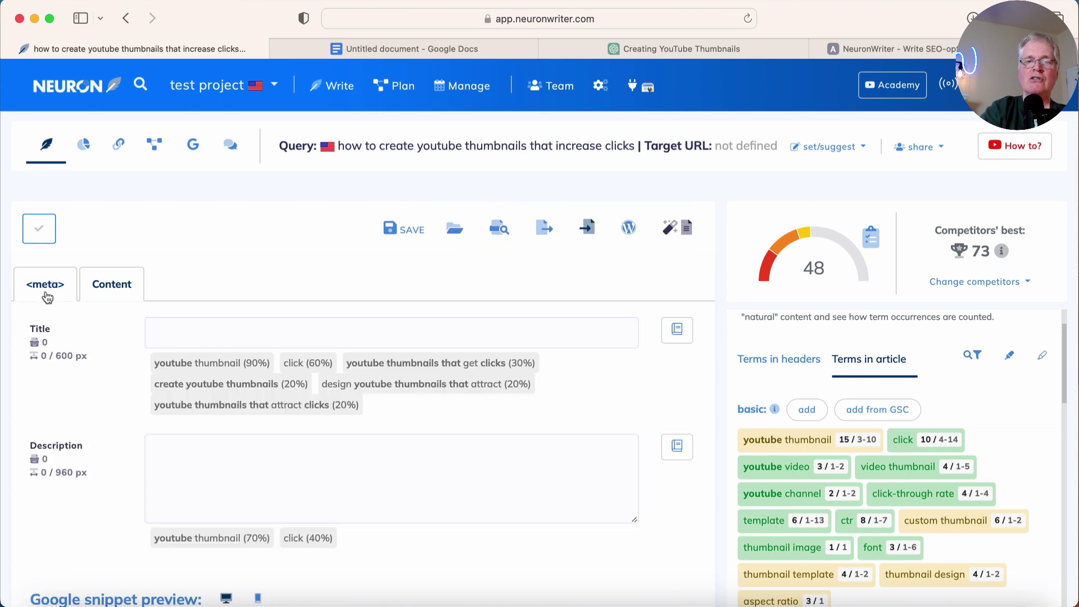
left_click(209, 336)
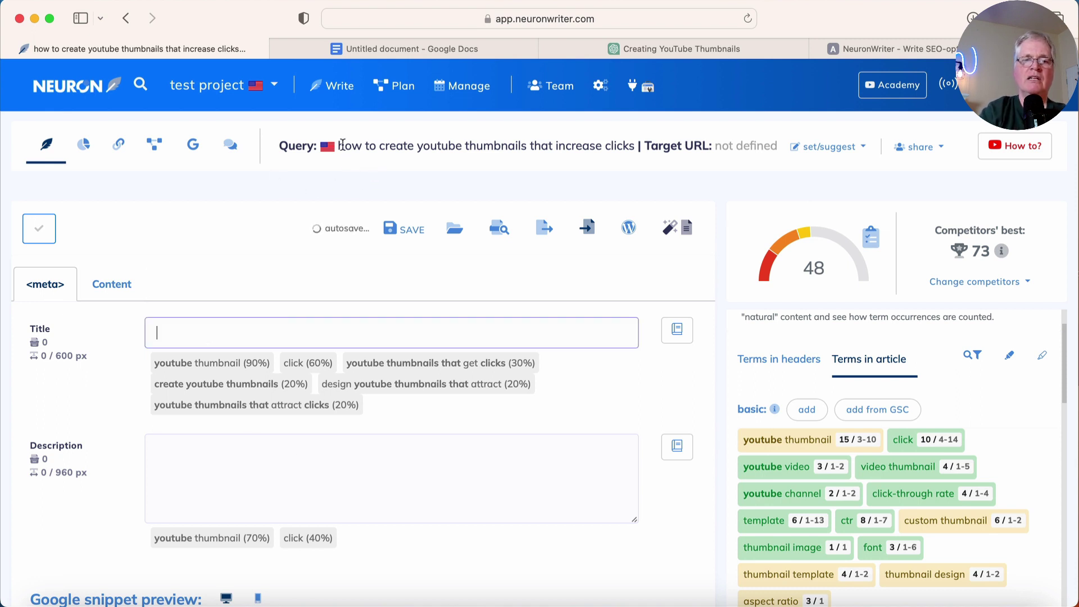
left_click_drag(340, 147, 636, 150)
key("super+c")
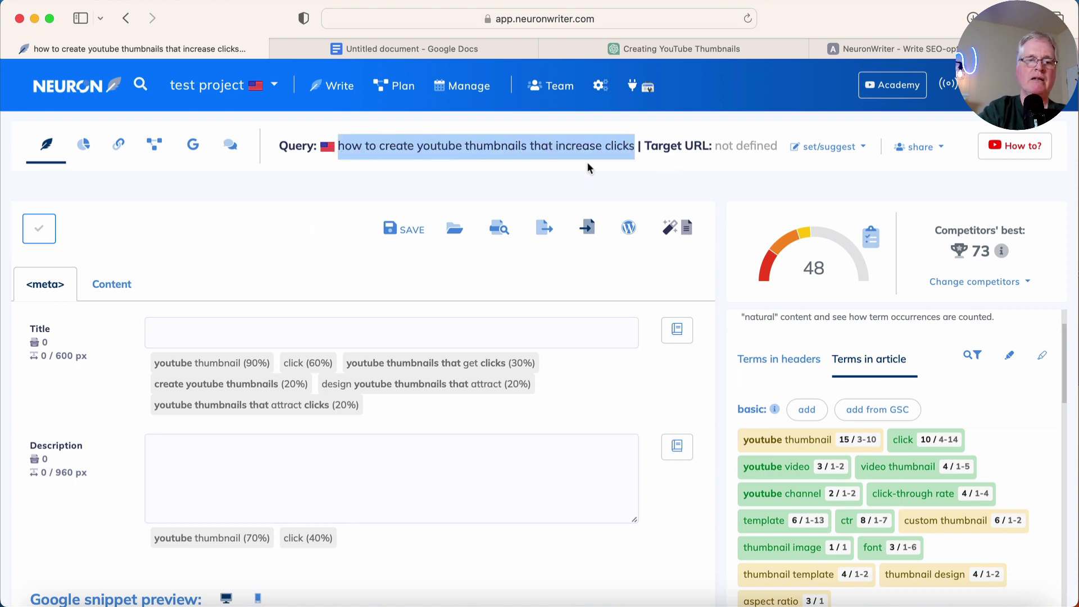
left_click(263, 335)
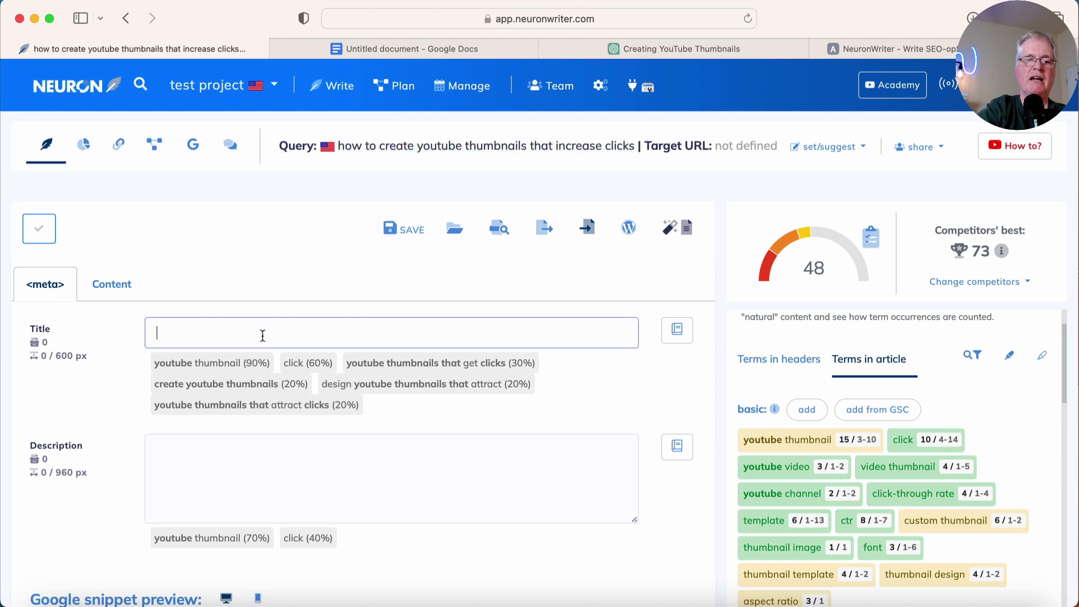
key("super+v")
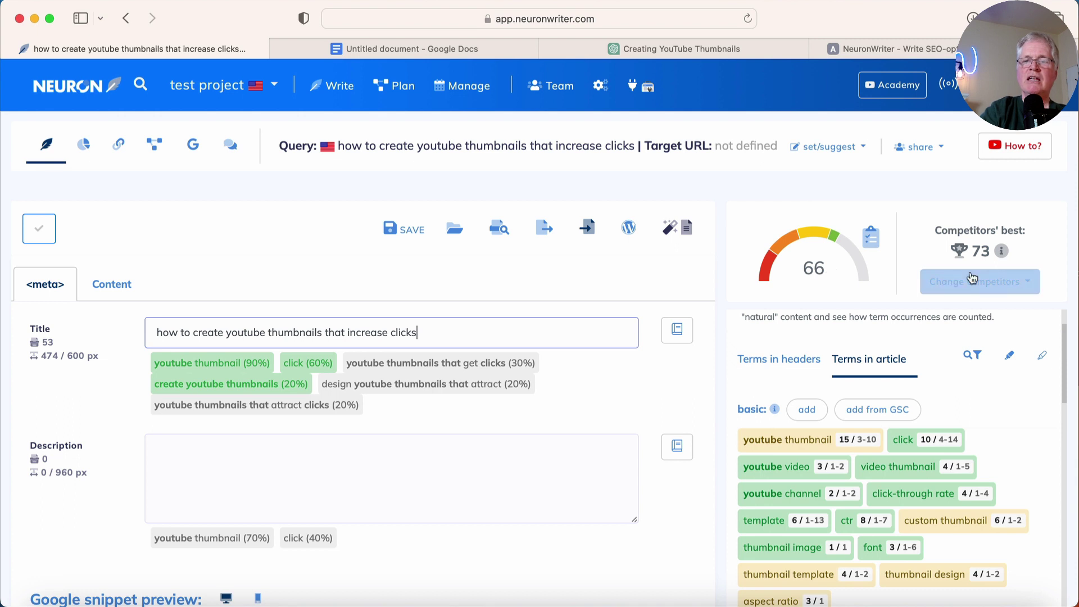
mouse_move(1003, 258)
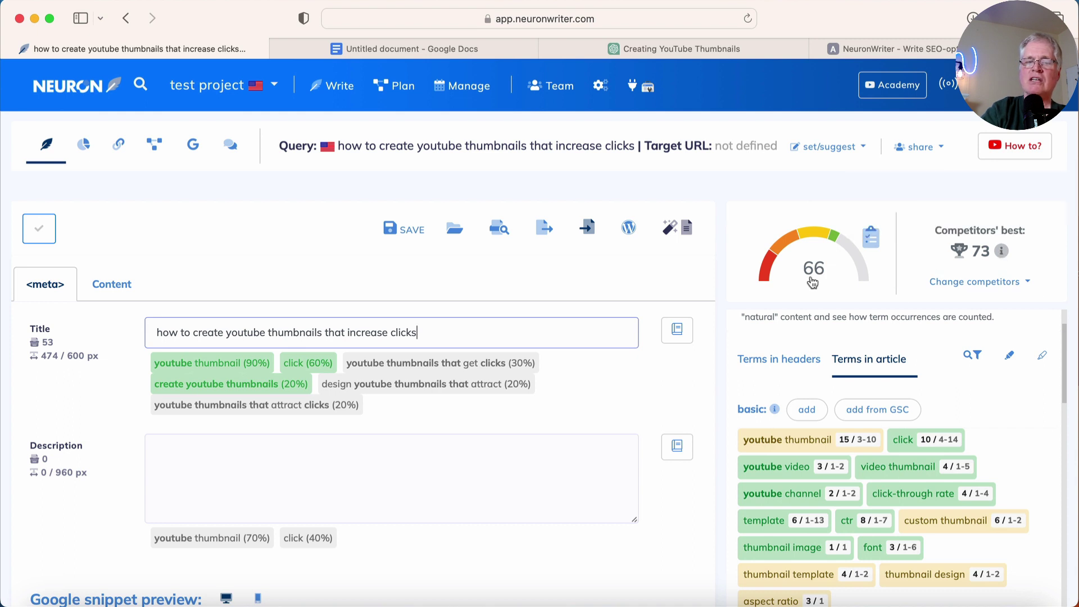
left_click(383, 448)
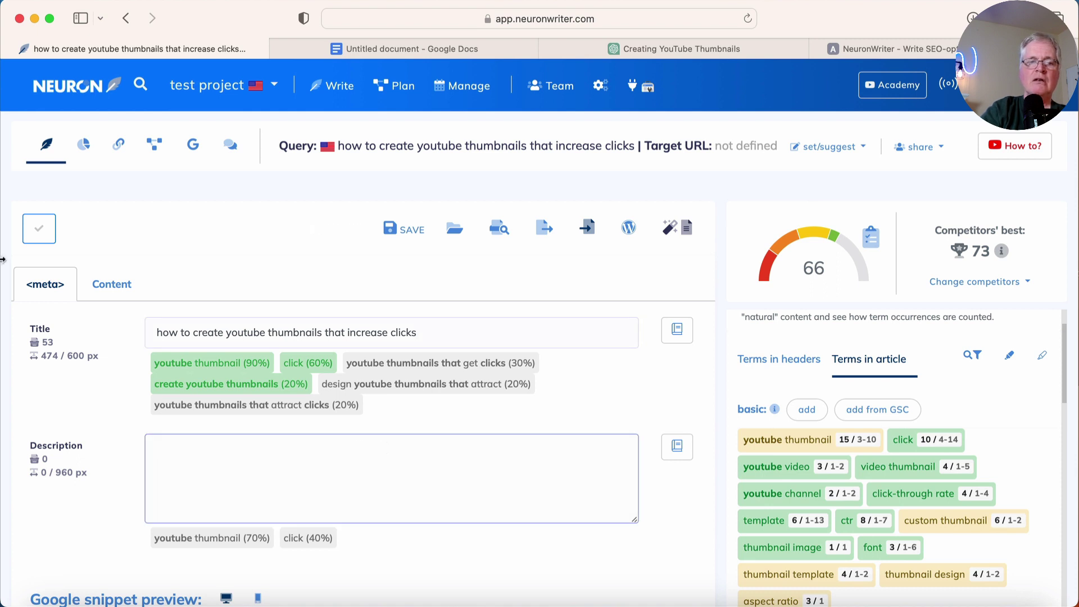
Return to the Content view and scroll through the suggested terms panel.
left_click(110, 286)
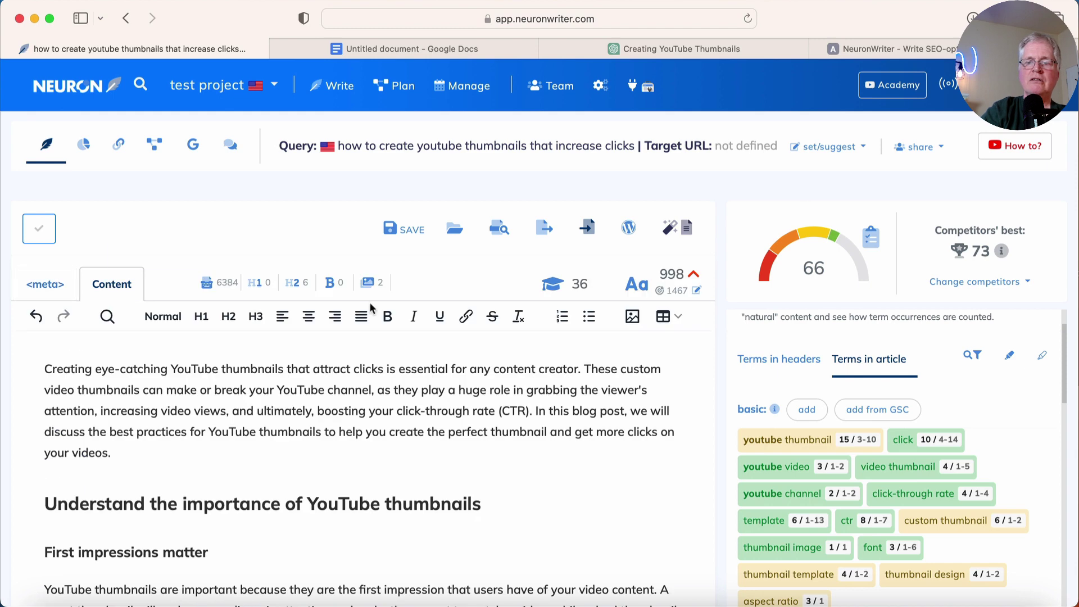
scroll(973, 497, "down", 2)
scroll(971, 498, "down", 5)
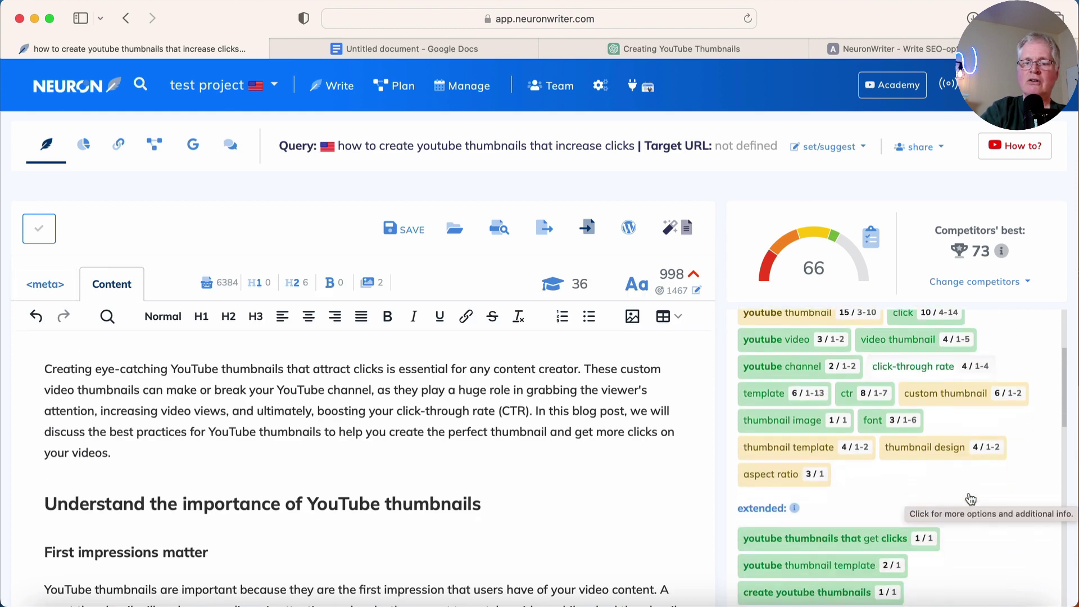
scroll(971, 498, "down", 10)
scroll(971, 498, "down", 10)
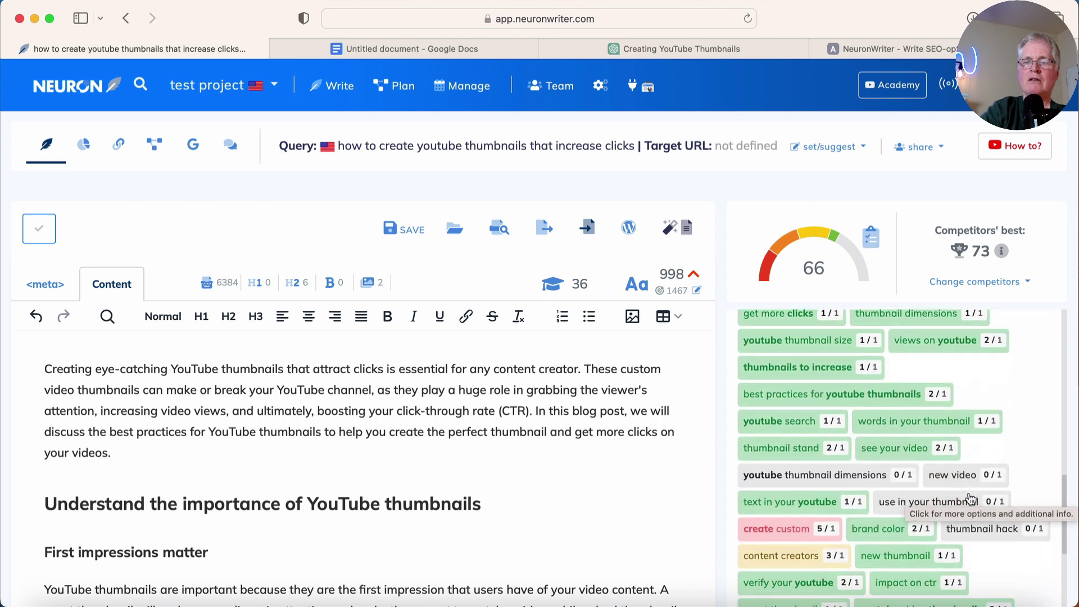
scroll(971, 498, "down", 10)
scroll(971, 499, "down", 5)
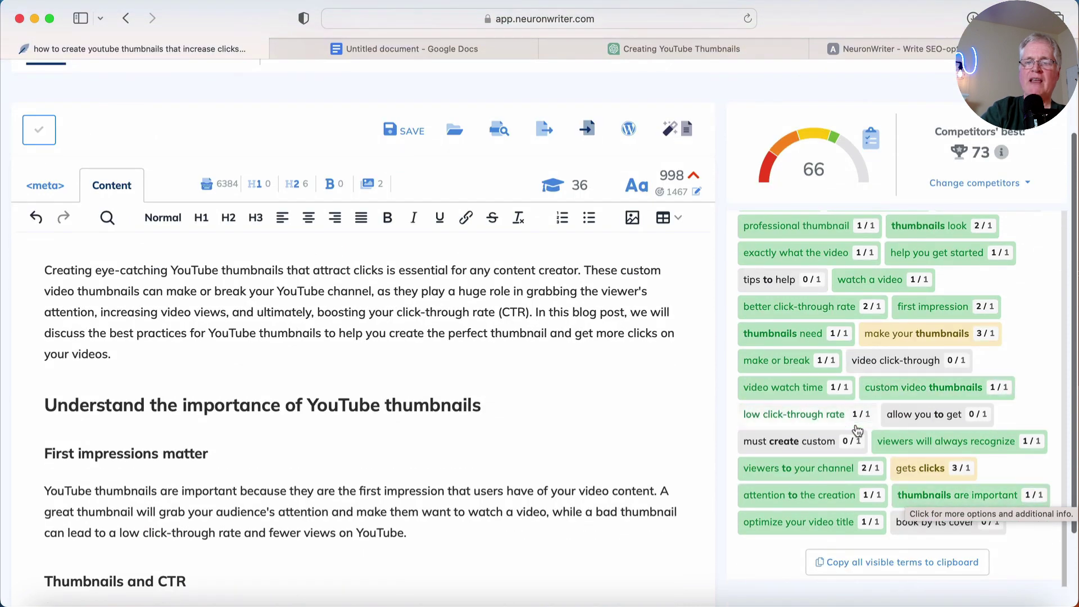
scroll(920, 448, "up", 10)
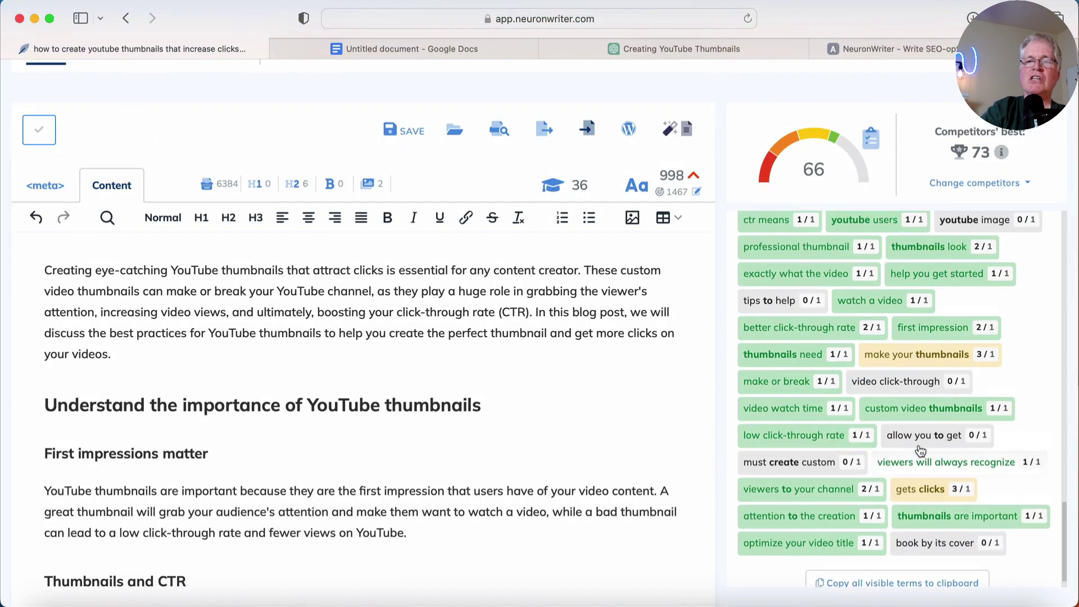
scroll(920, 449, "up", 10)
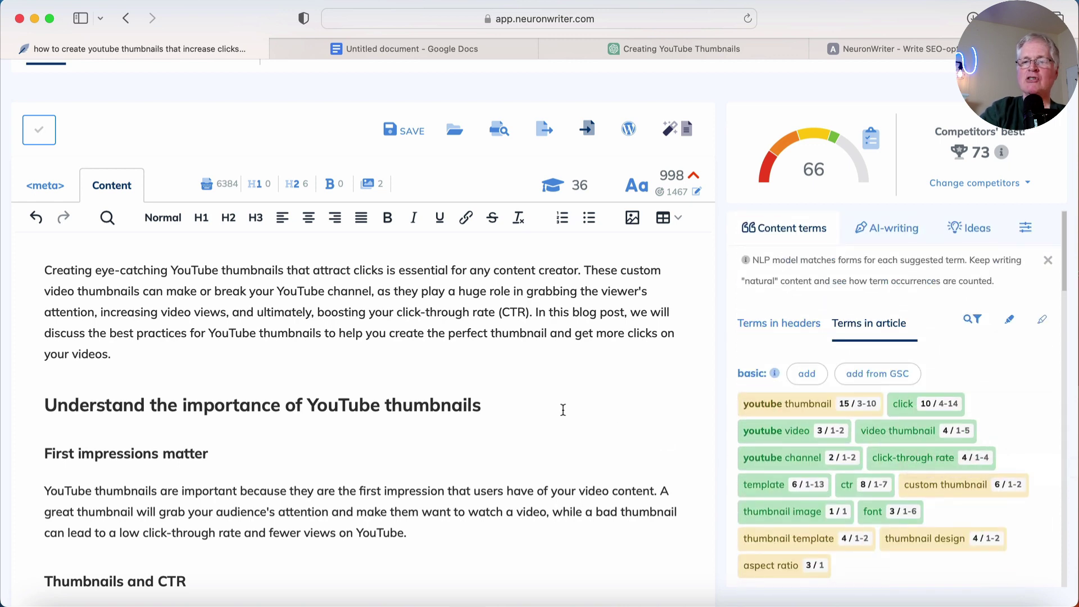
Show the Terms in headers suggestions and review the article down to its thumbnail templates section.
left_click(783, 334)
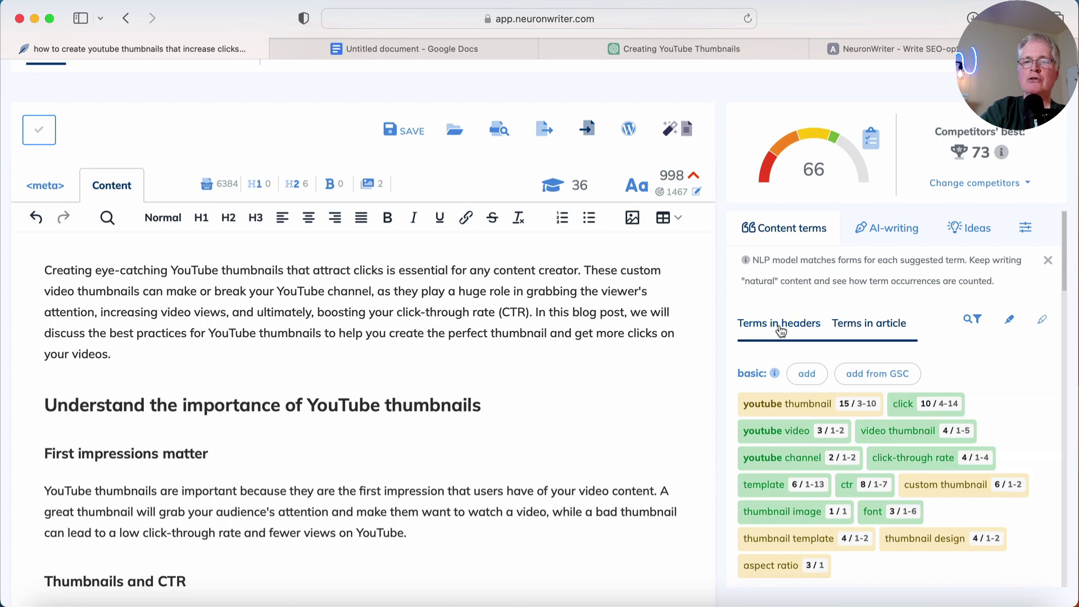
scroll(925, 403, "down", 7)
scroll(947, 404, "down", 3)
scroll(494, 439, "down", 6)
scroll(493, 439, "down", 5)
scroll(494, 439, "down", 6)
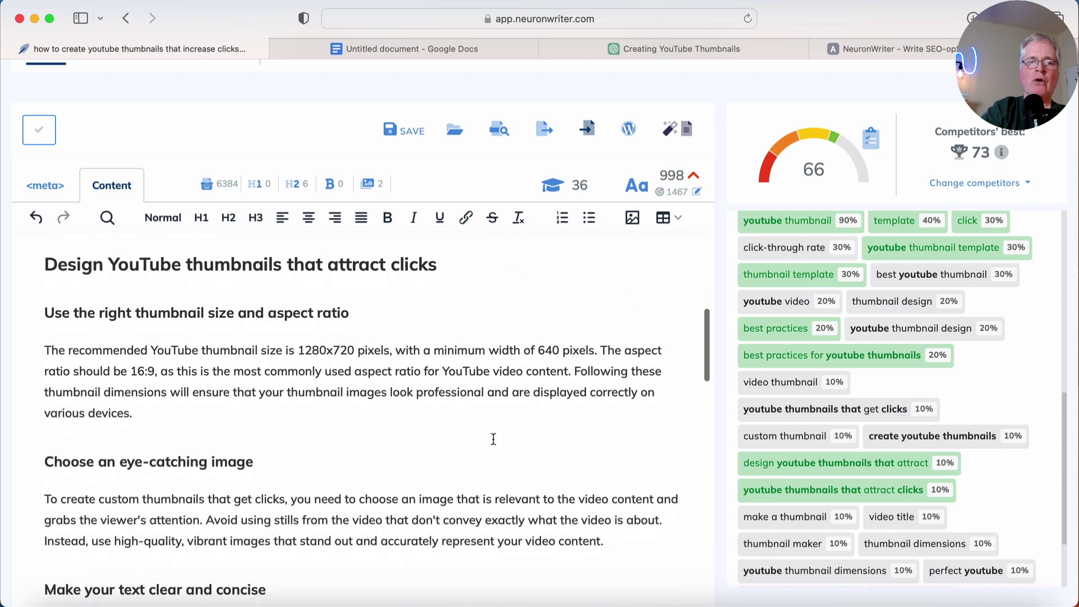
scroll(494, 440, "down", 5)
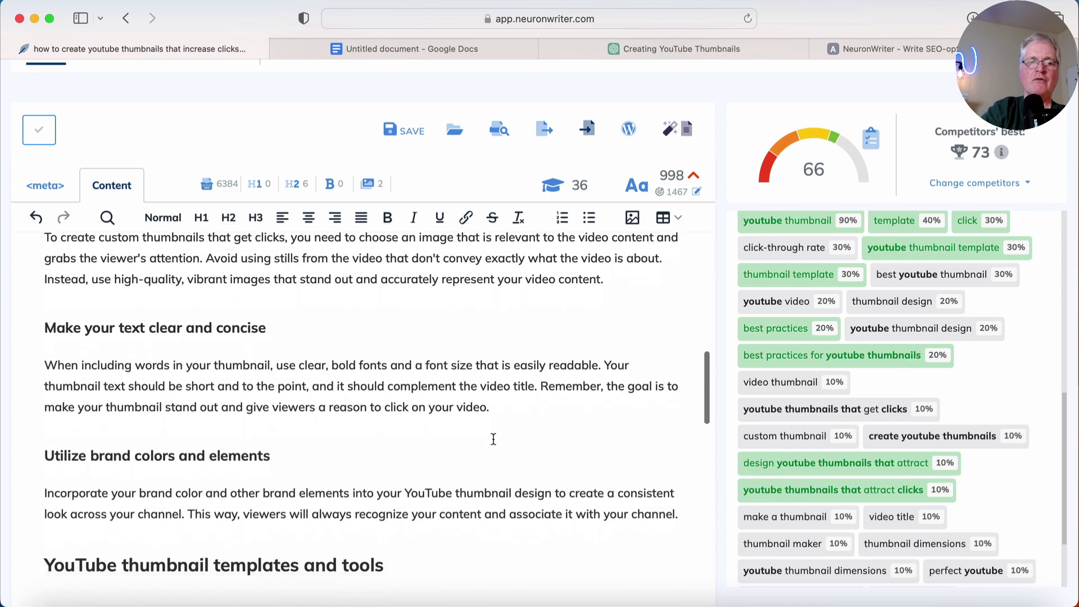
scroll(494, 439, "down", 2)
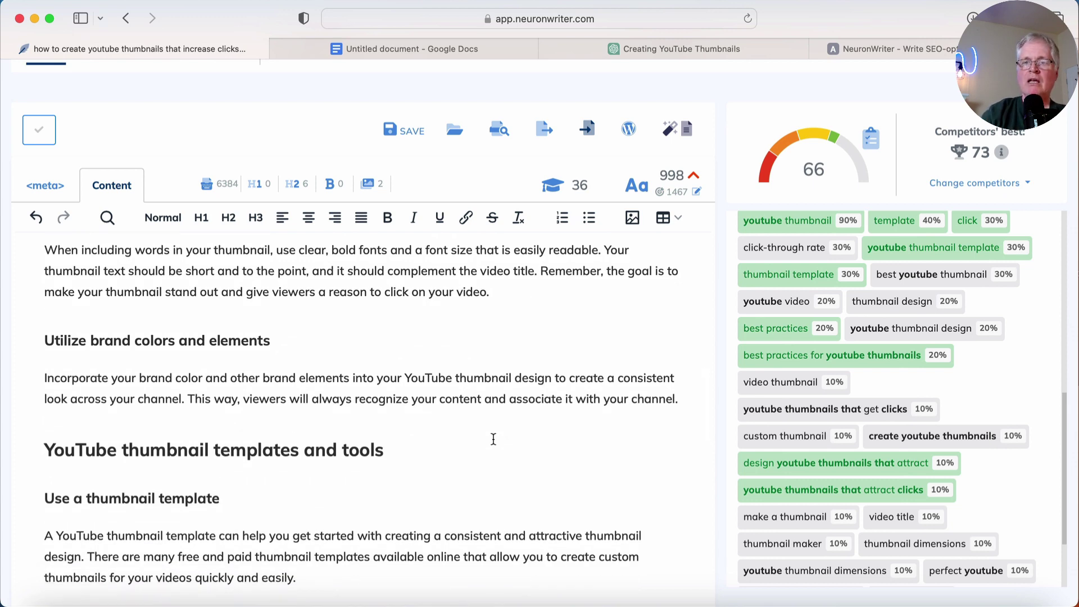
scroll(493, 439, "up", 10)
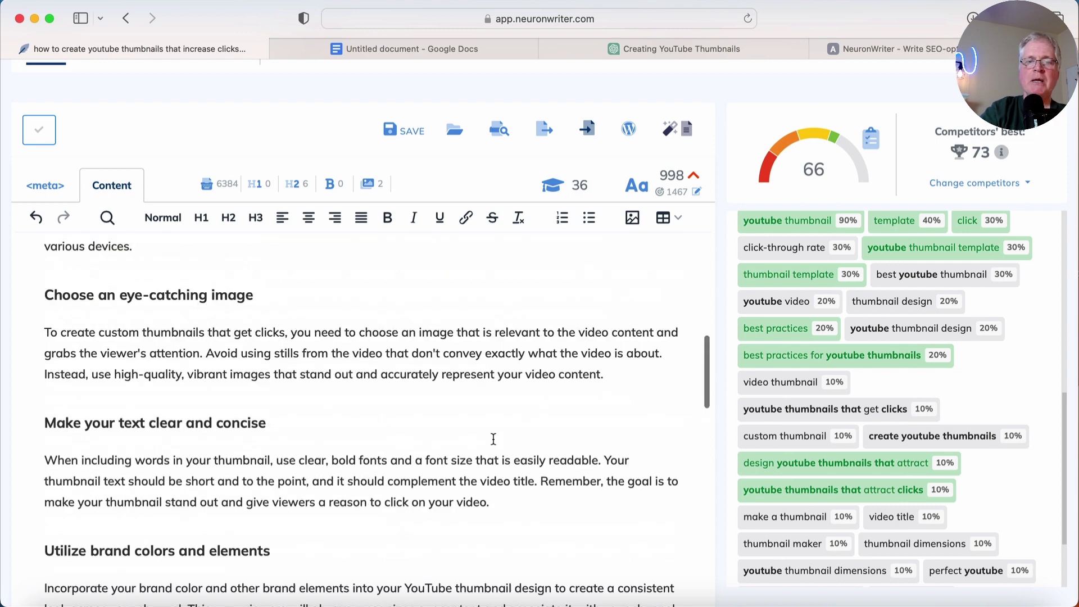
scroll(494, 439, "up", 5)
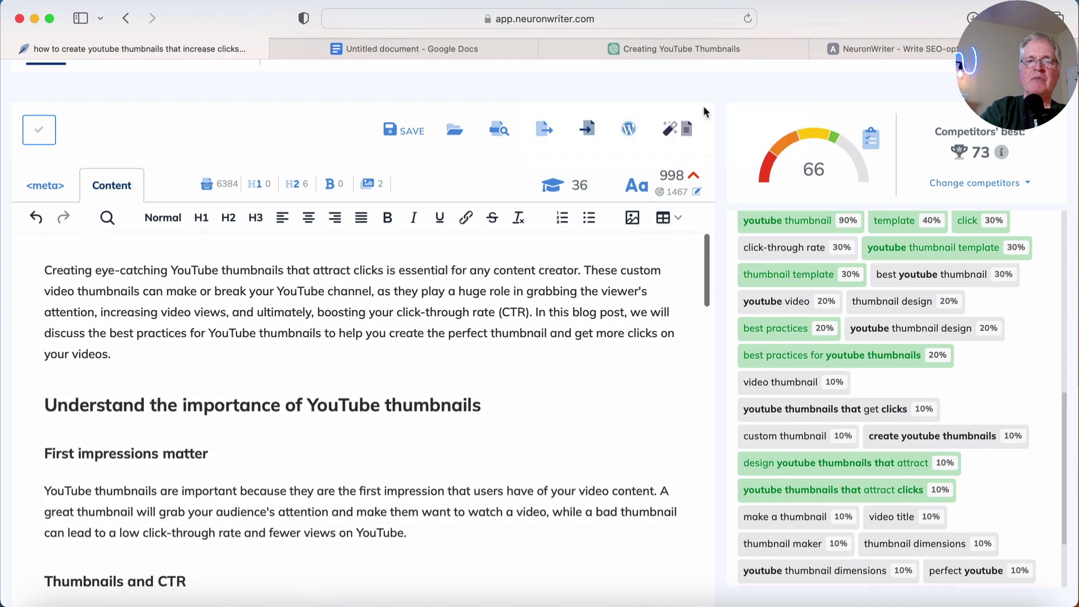
Bring up the Creating YouTube Thumbnails ChatGPT conversation and scroll through the generated article.
left_click(687, 53)
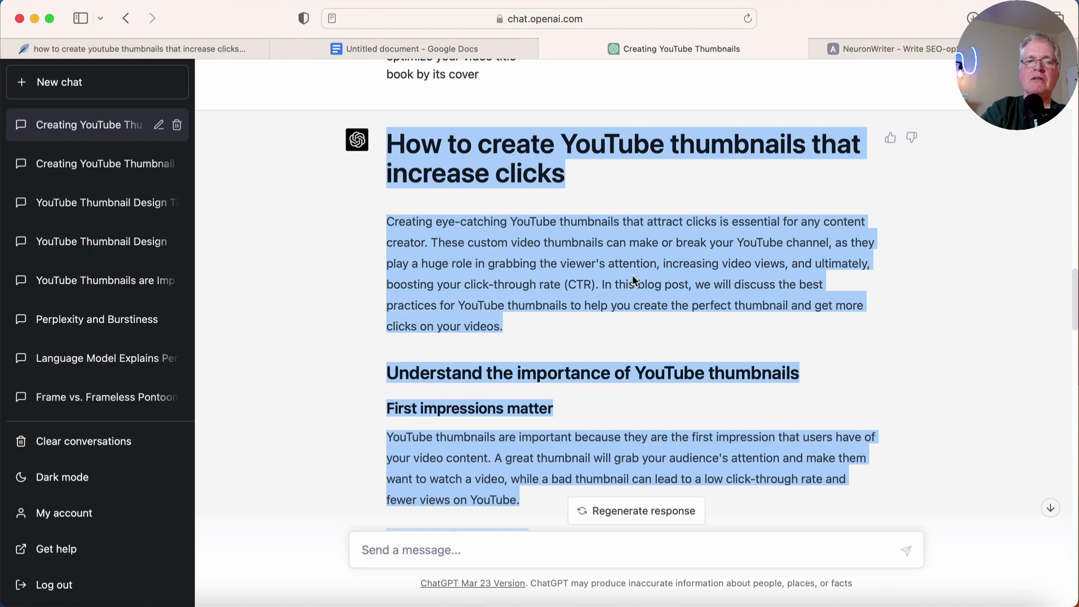
scroll(632, 275, "down", 15)
scroll(633, 277, "up", 15)
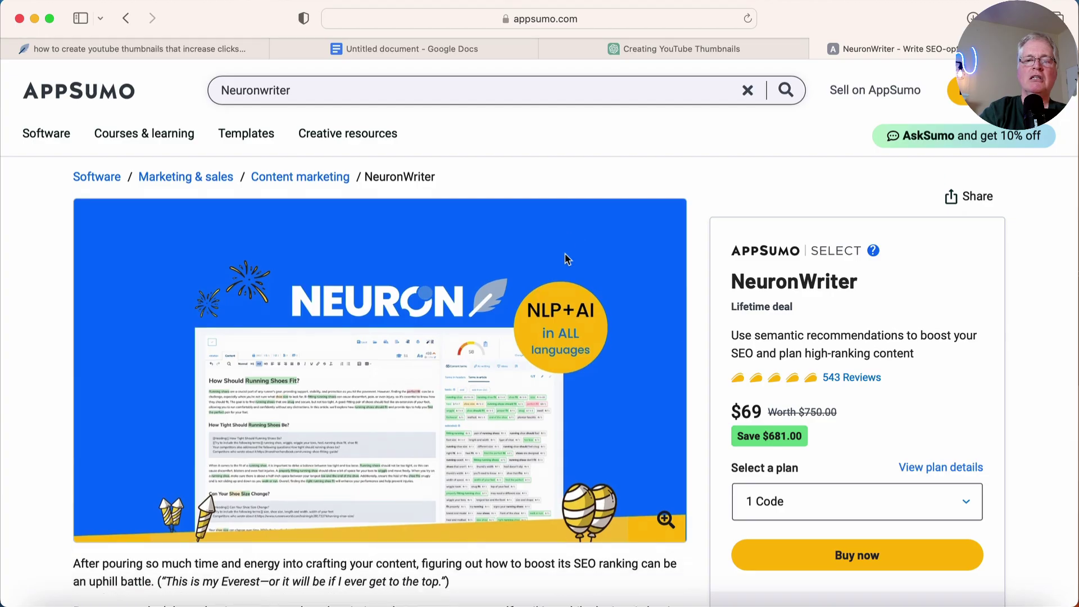
Scroll the AppSumo page to the Single $69, Double $138 and Multiple $207 plan cards.
scroll(565, 257, "down", 1)
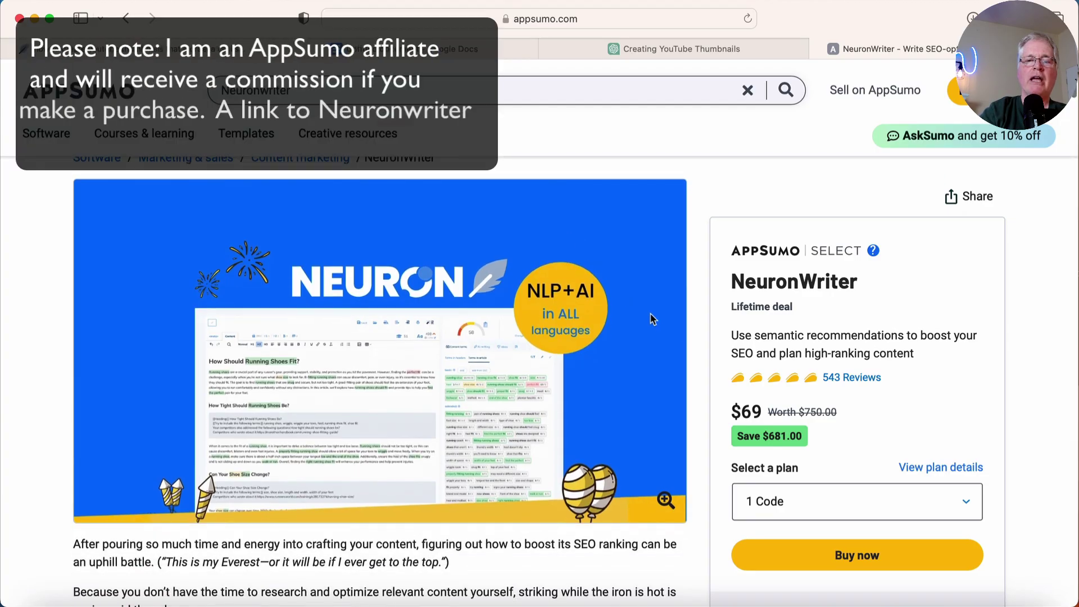
scroll(874, 414, "down", 1)
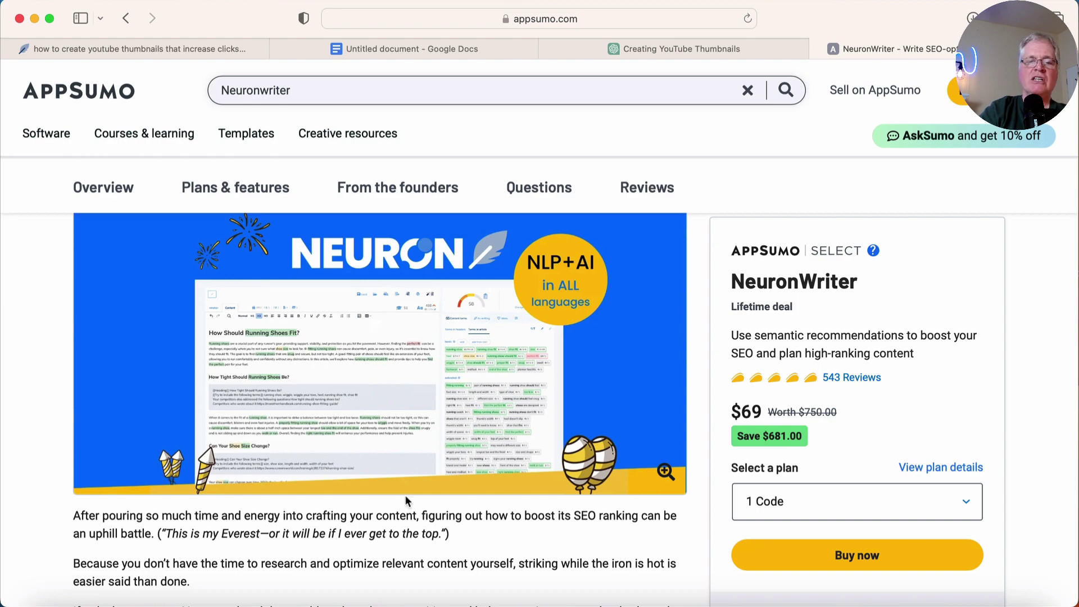
scroll(405, 494, "down", 20)
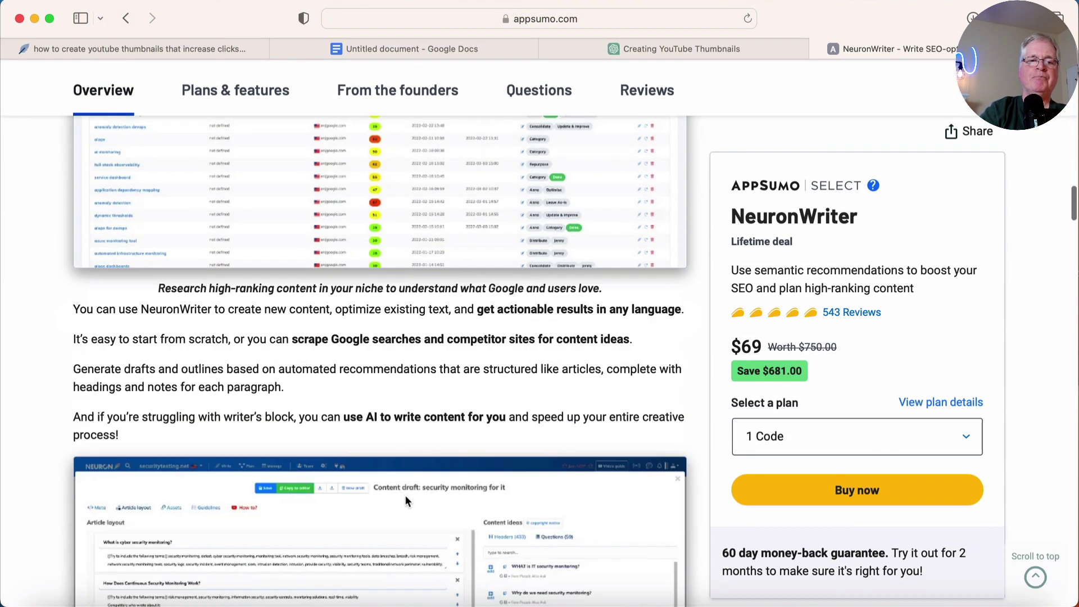
scroll(405, 495, "down", 15)
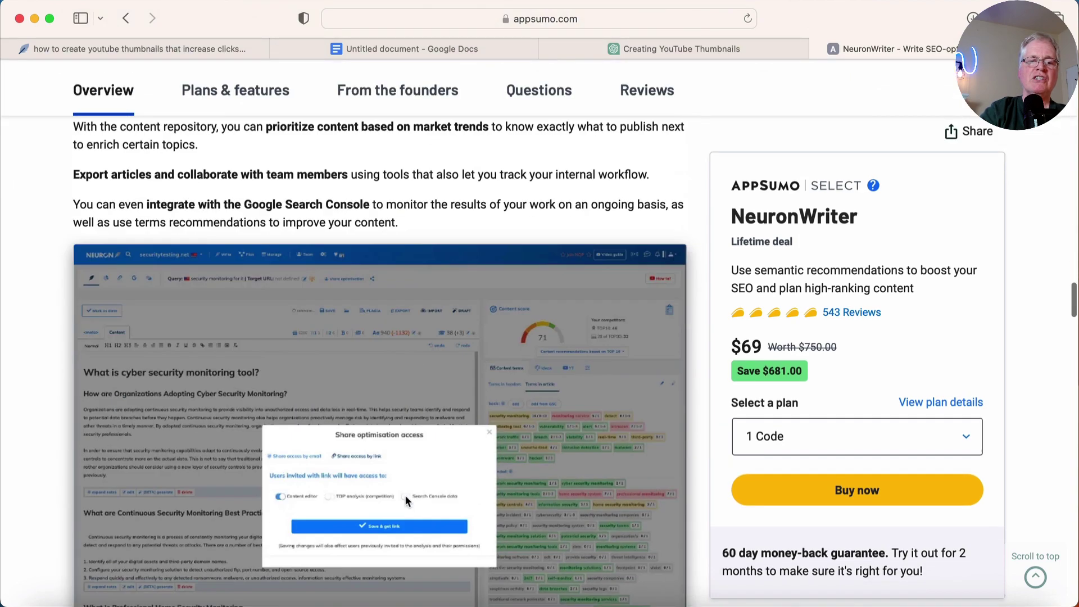
scroll(405, 495, "down", 20)
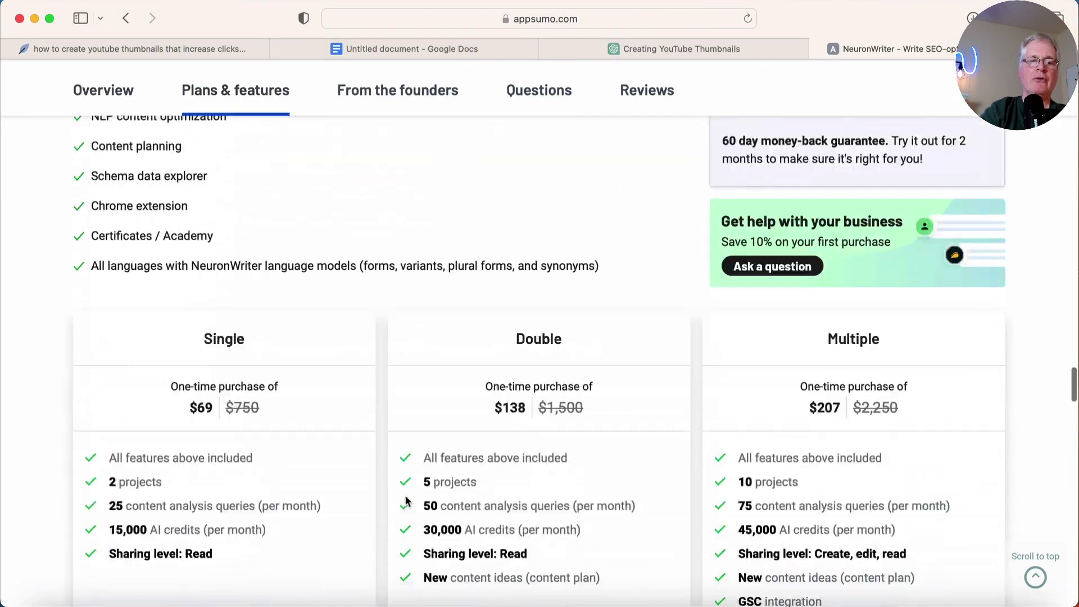
scroll(407, 501, "down", 5)
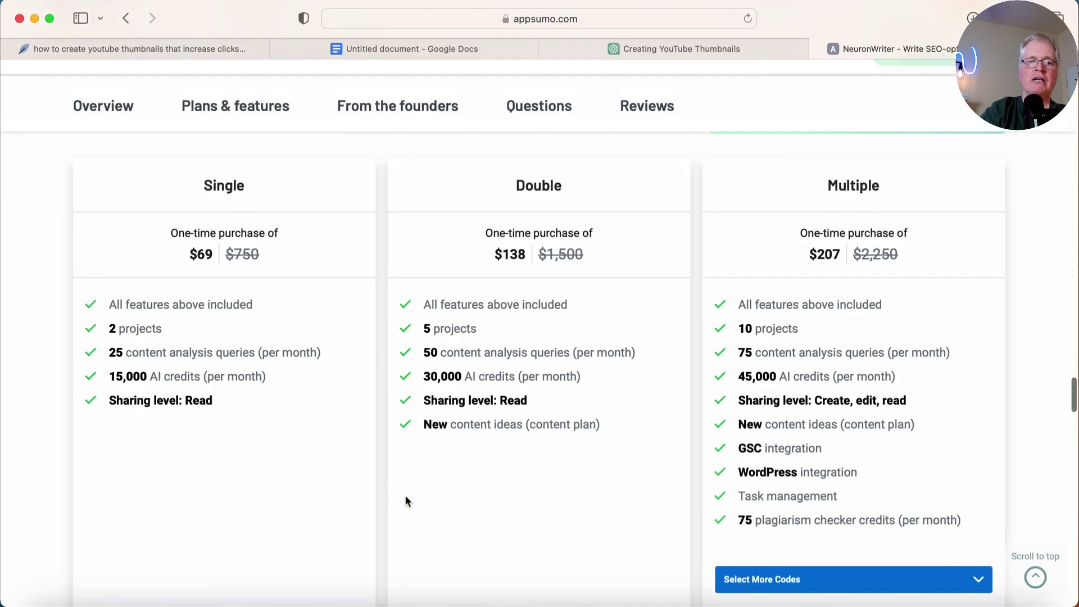
scroll(405, 498, "up", 4)
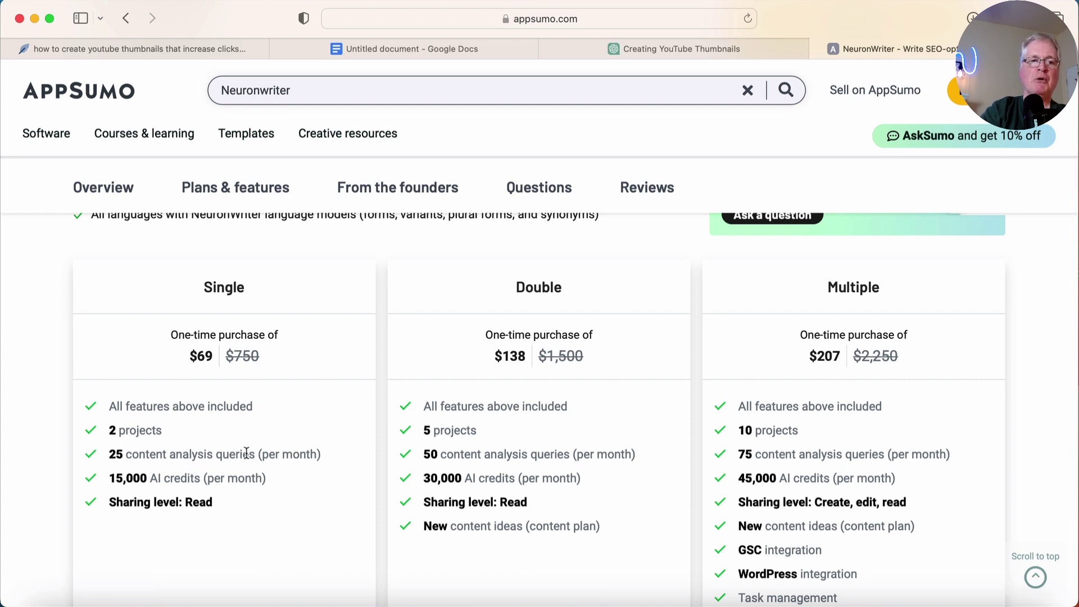
Leave the NeuronWriter article editor for the test project's content writer query list.
left_click(211, 58)
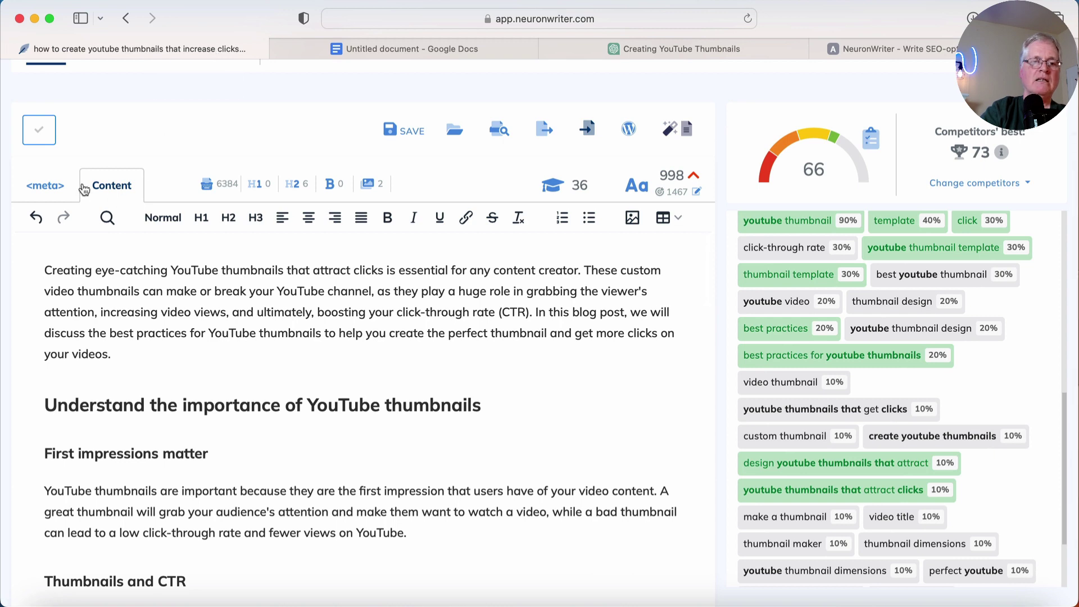
scroll(85, 190, "up", 3)
left_click(76, 100)
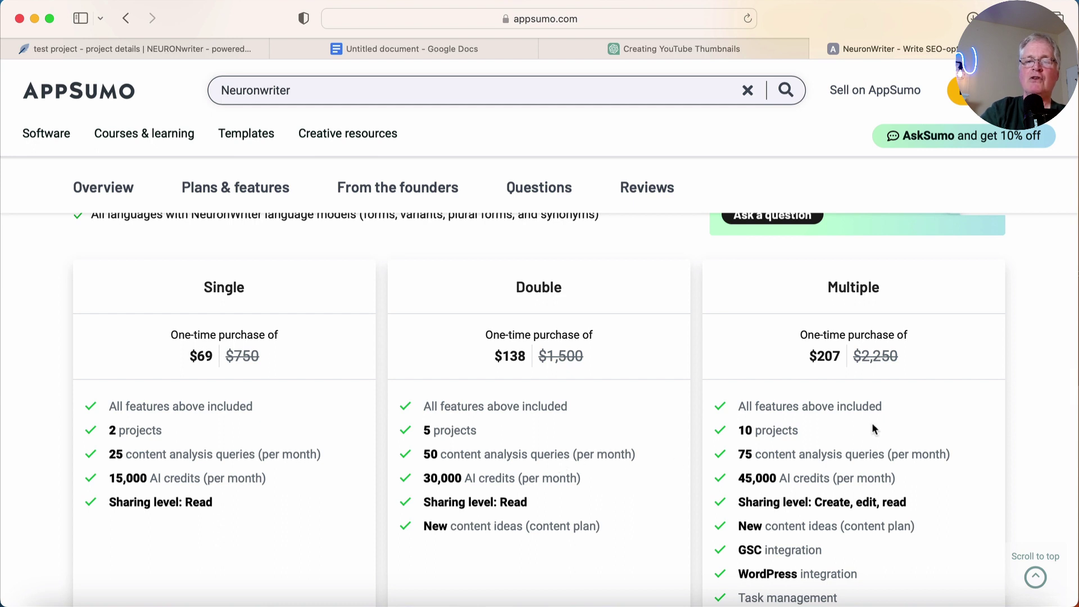
scroll(922, 407, "down", 2)
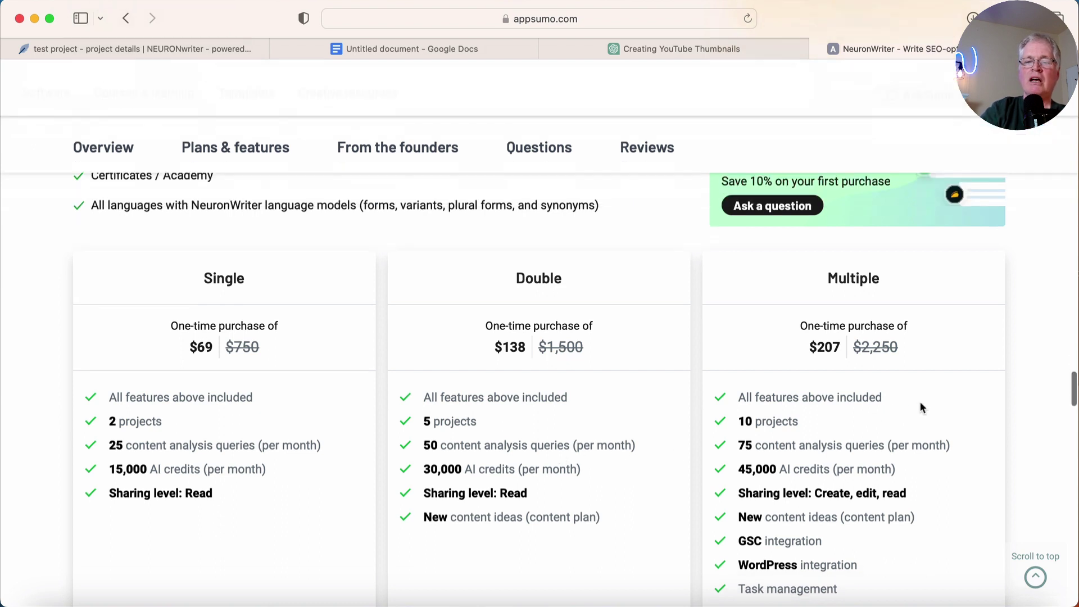
scroll(922, 408, "down", 2)
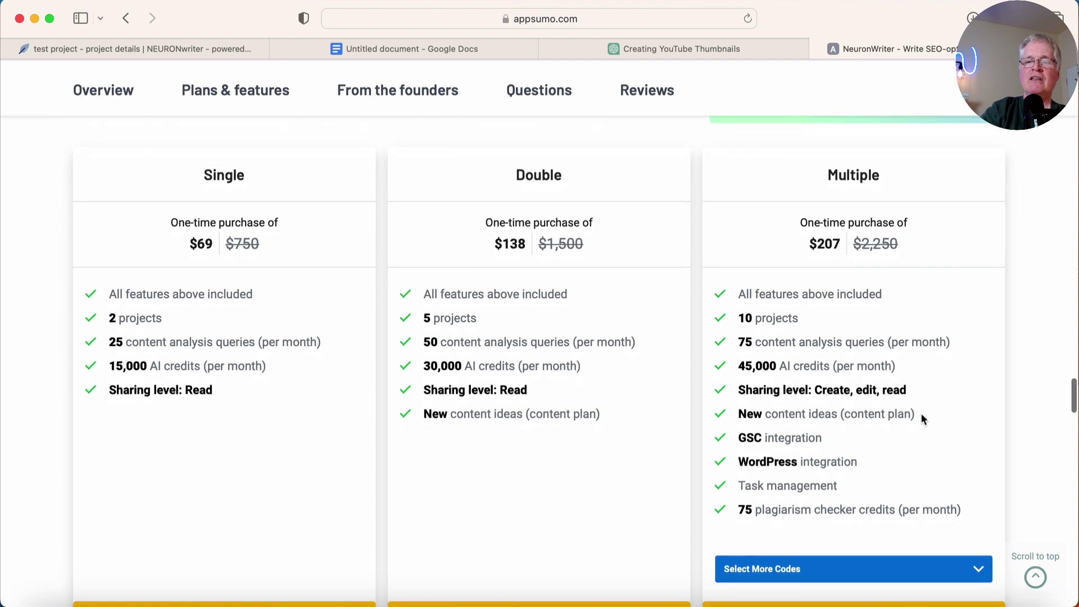